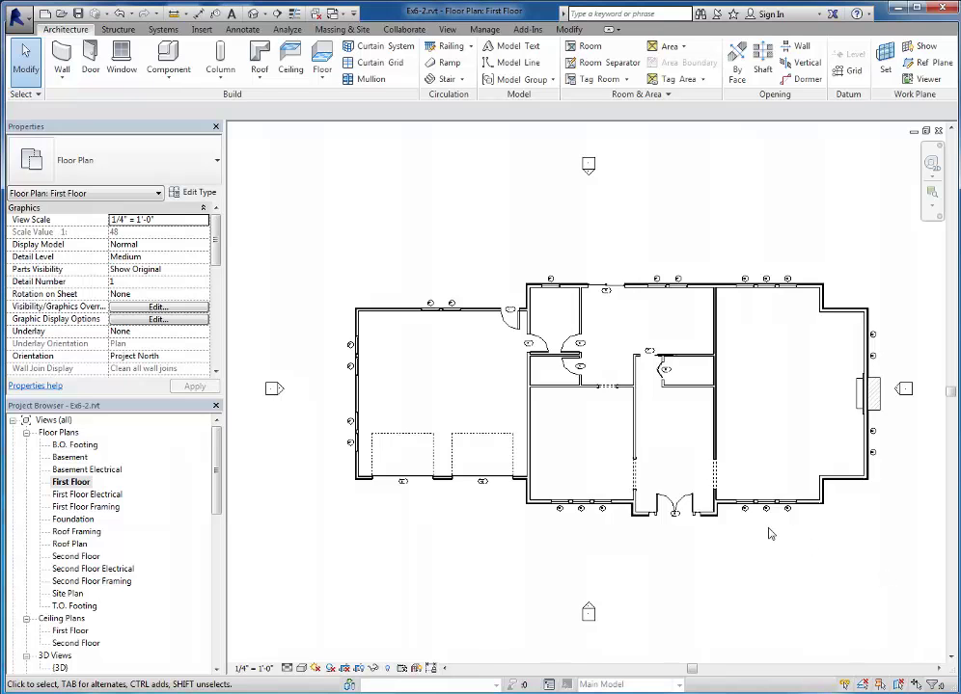
Zoom the First Floor plan in on the front entrance doors and nearby window tags.
scroll(755, 527, "up", 3)
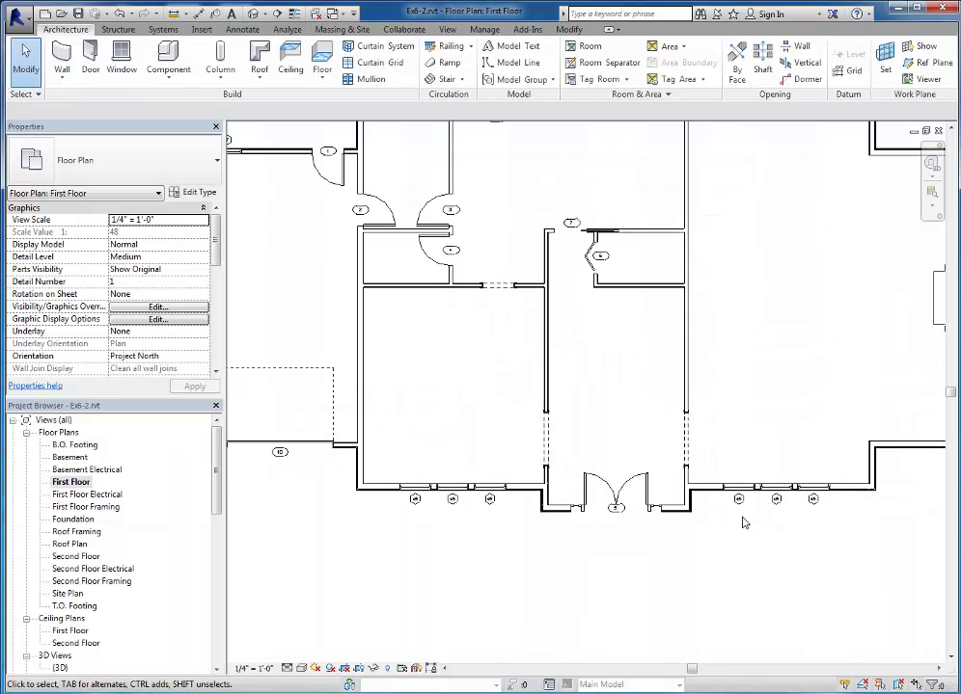
scroll(743, 523, "down", 1)
scroll(744, 523, "up", 1)
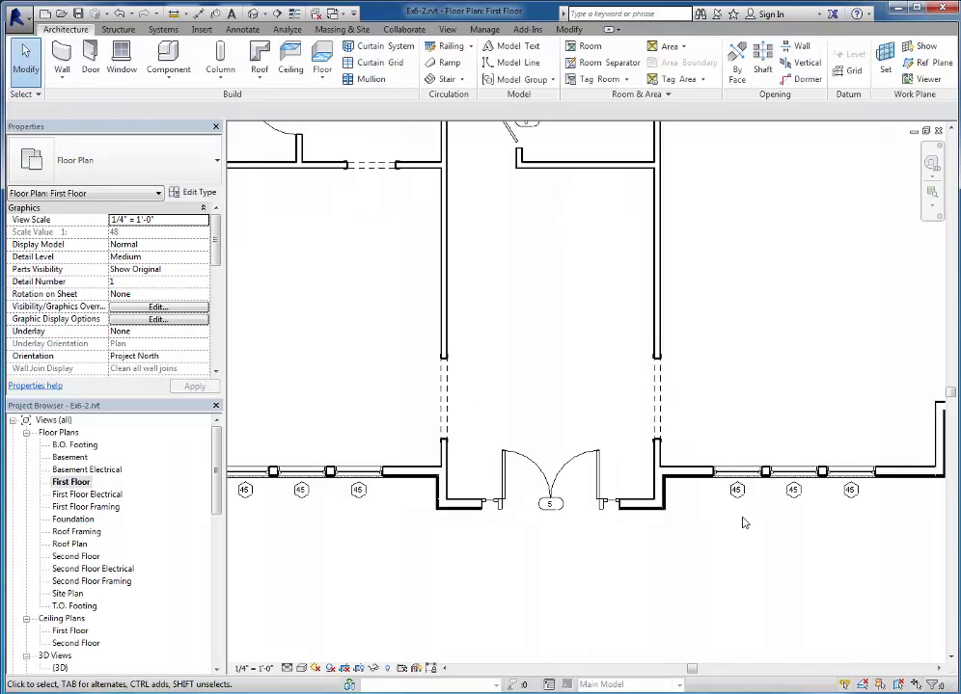
scroll(743, 522, "up", 2)
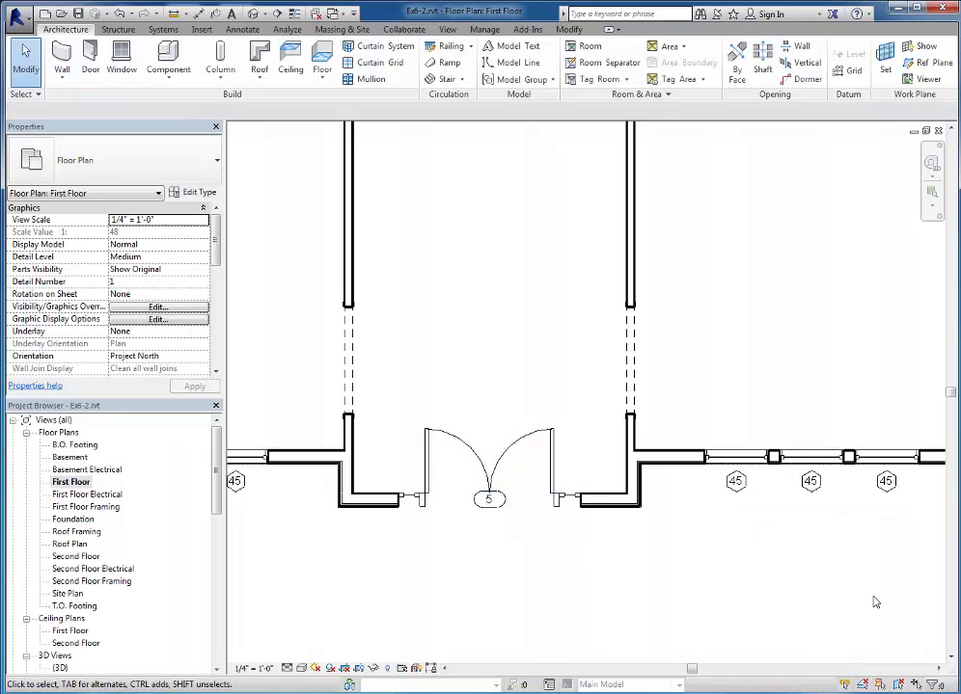
scroll(747, 594, "down", 3)
scroll(757, 592, "up", 2)
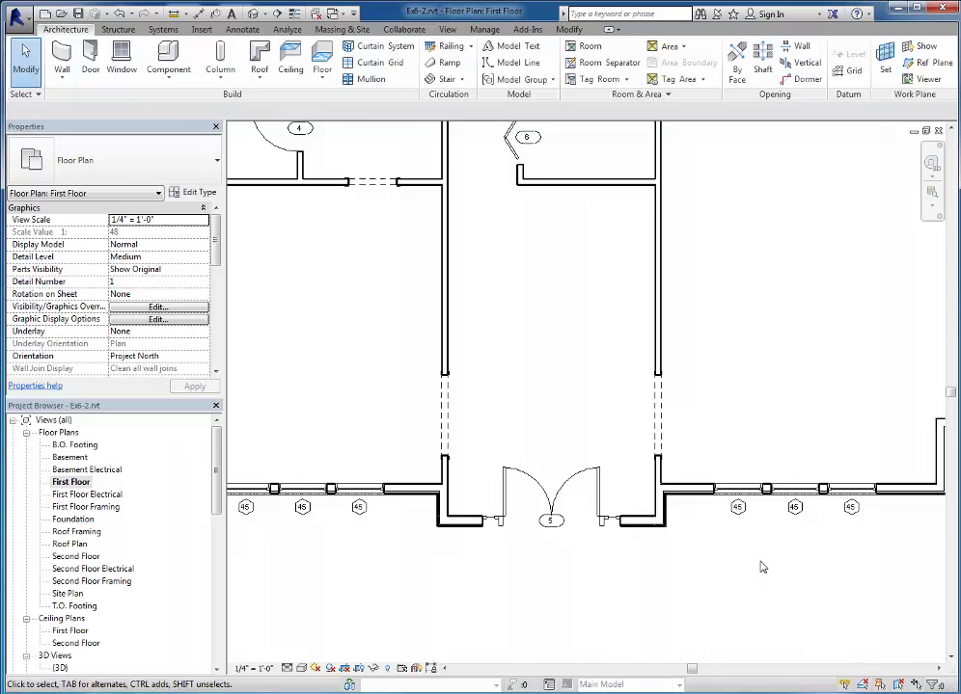
Temporarily hide the window tag right of the front doors using Hide Element.
left_click(739, 512)
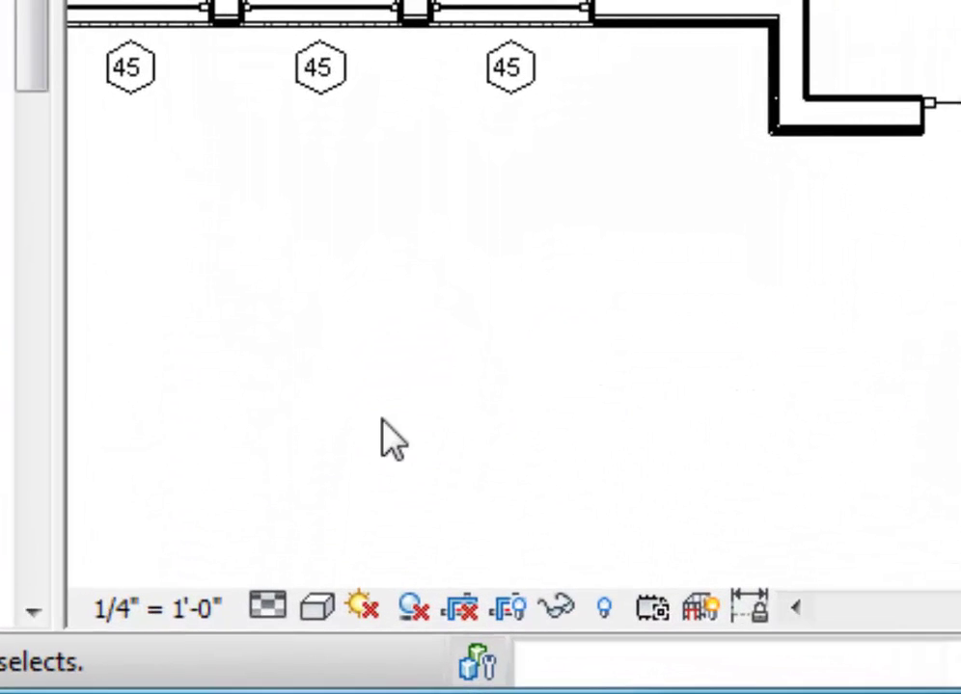
left_click(560, 616)
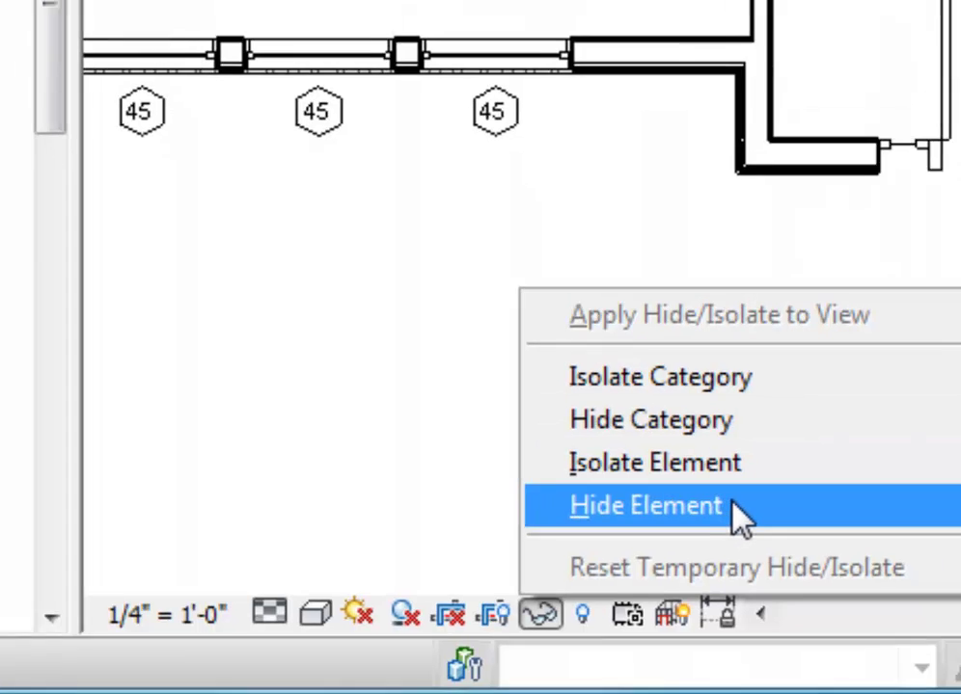
left_click(741, 516)
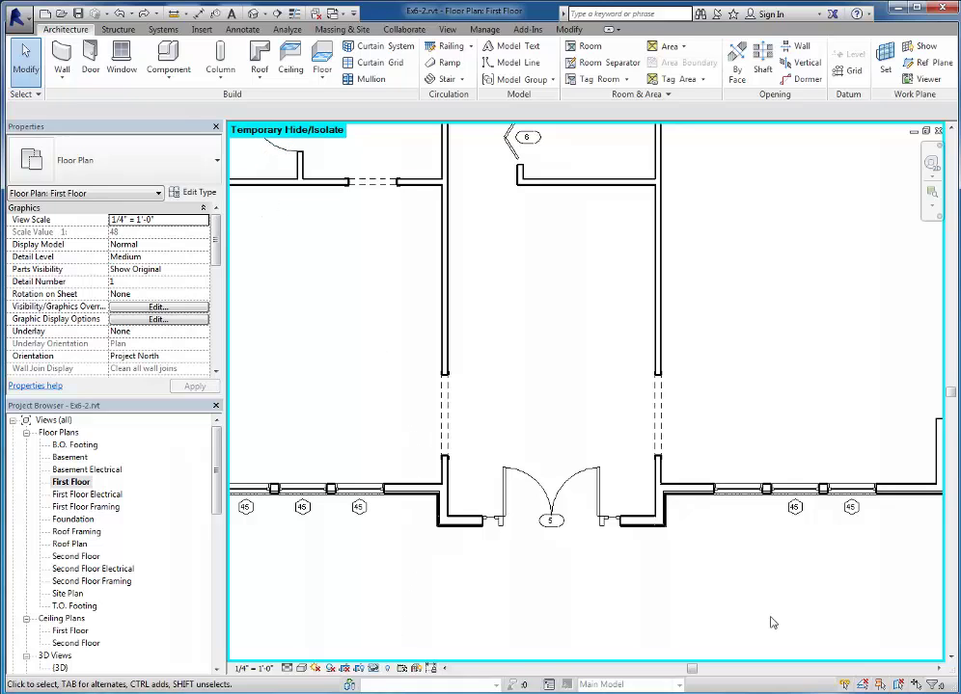
Temporarily hide the next window tag on the right using Hide Element.
left_click(795, 511)
left_click(373, 668)
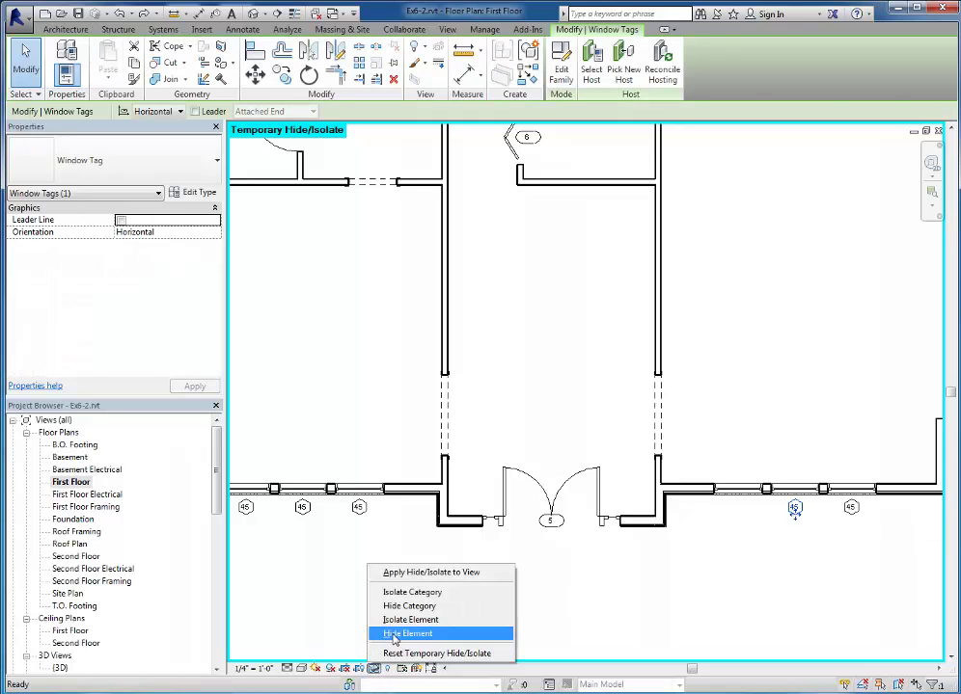
left_click(393, 635)
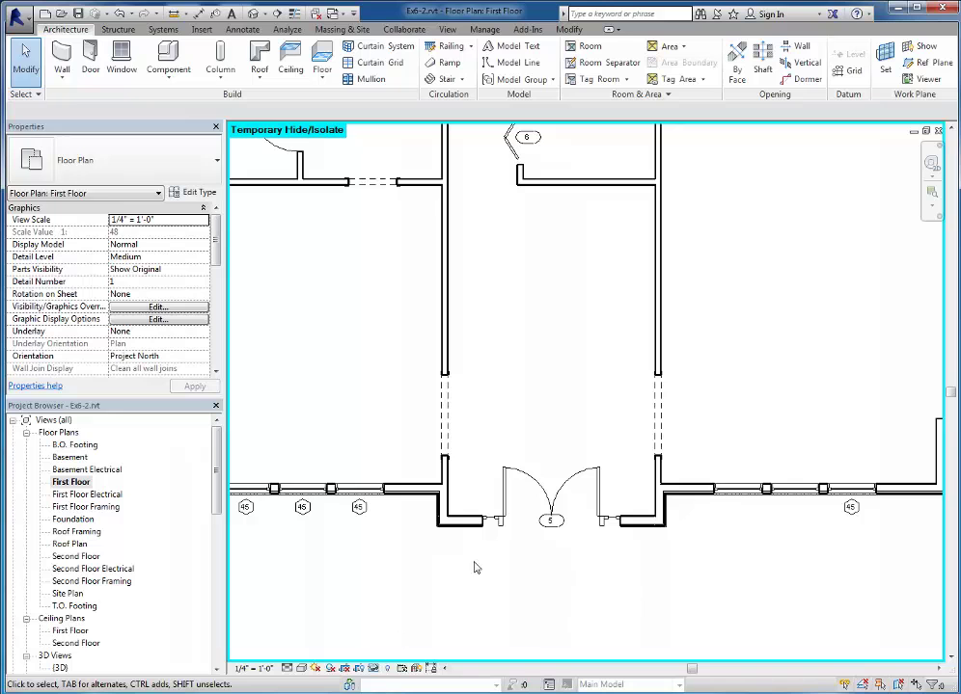
Temporarily hide the whole window tag category via the last window tag.
left_click(852, 509)
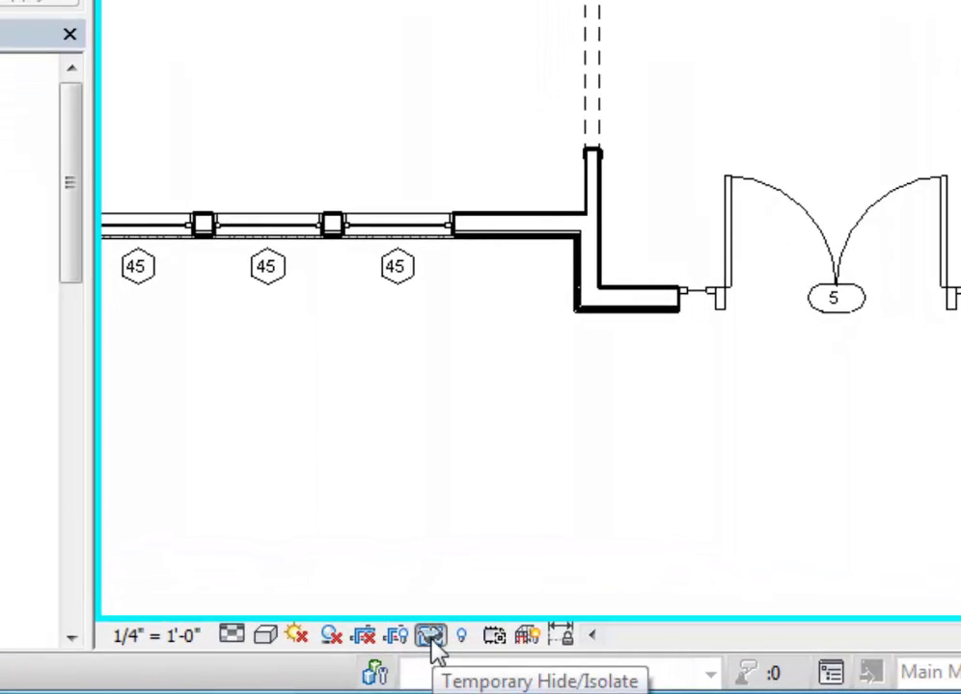
left_click(430, 638)
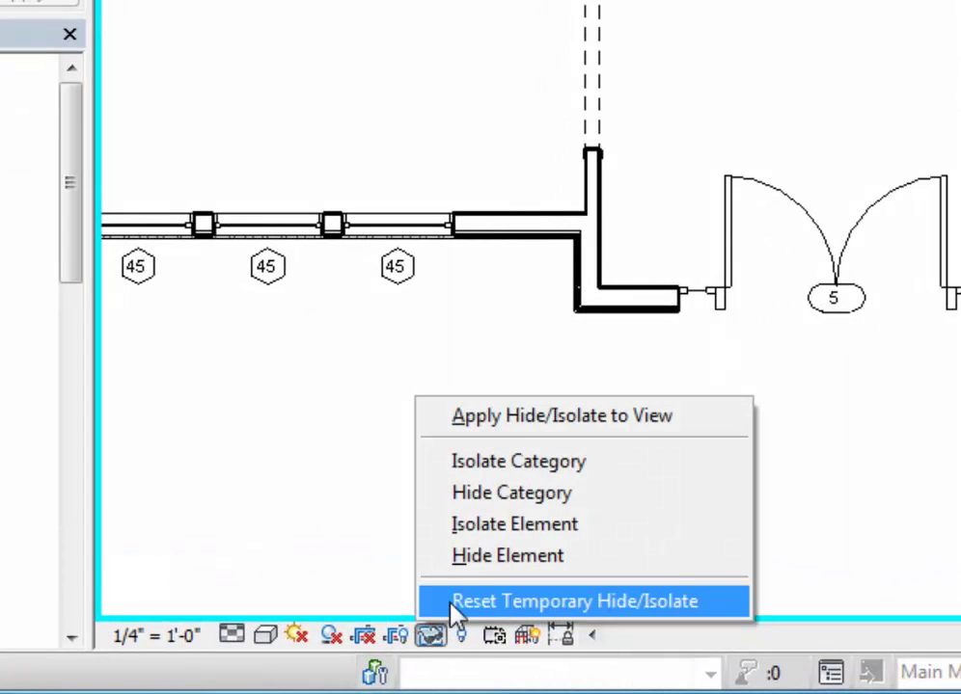
left_click(540, 509)
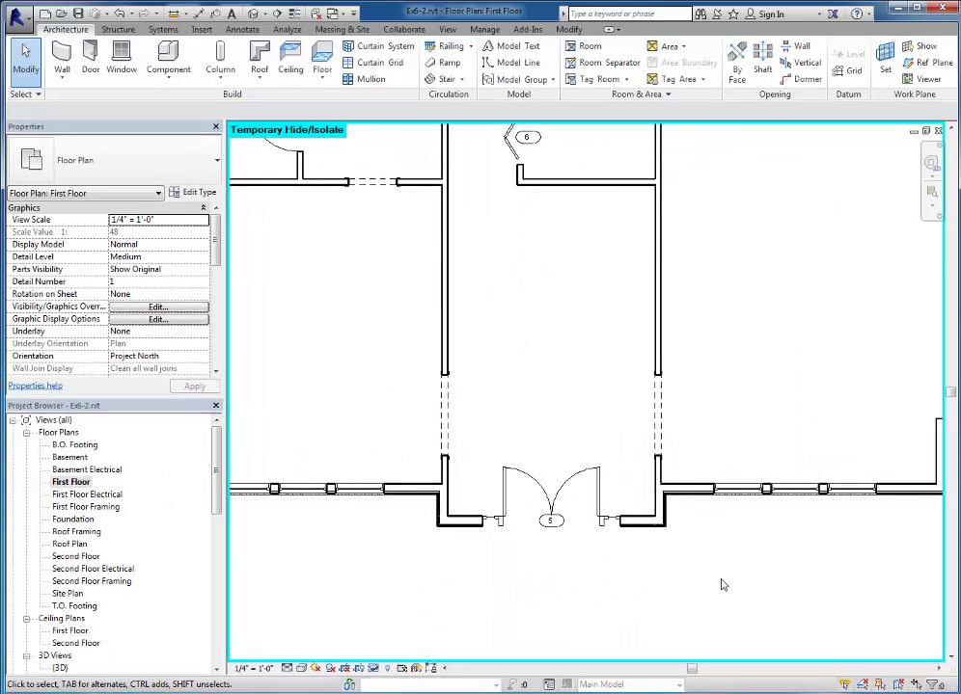
Temporarily hide the door tag category by selecting door tag 6 and choosing Hide Category.
scroll(731, 575, "down", 3)
middle_click_drag(748, 578, 766, 622)
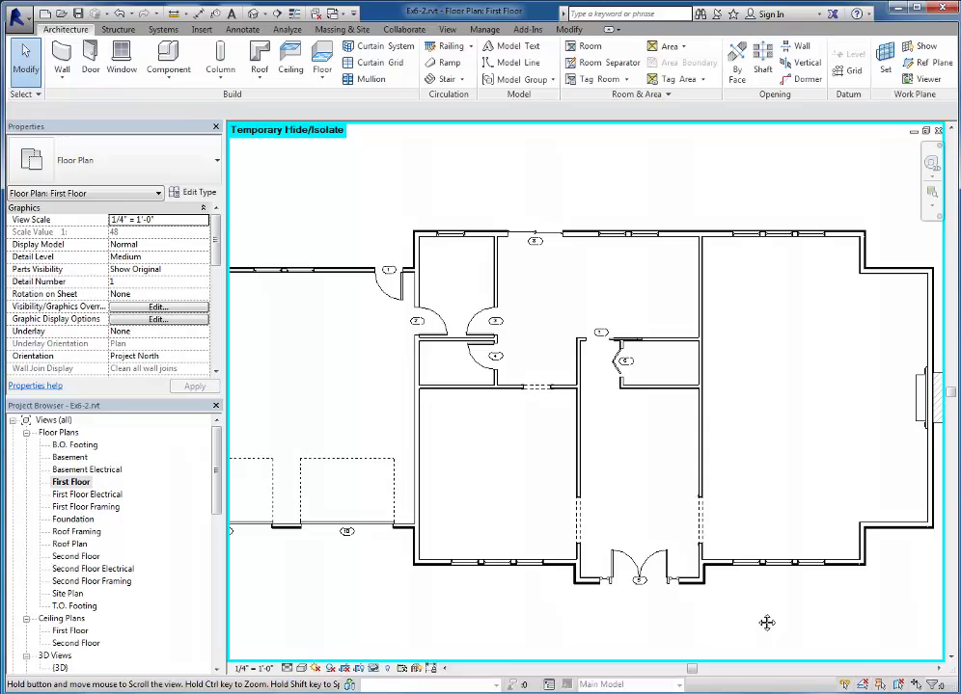
scroll(766, 622, "up", 3)
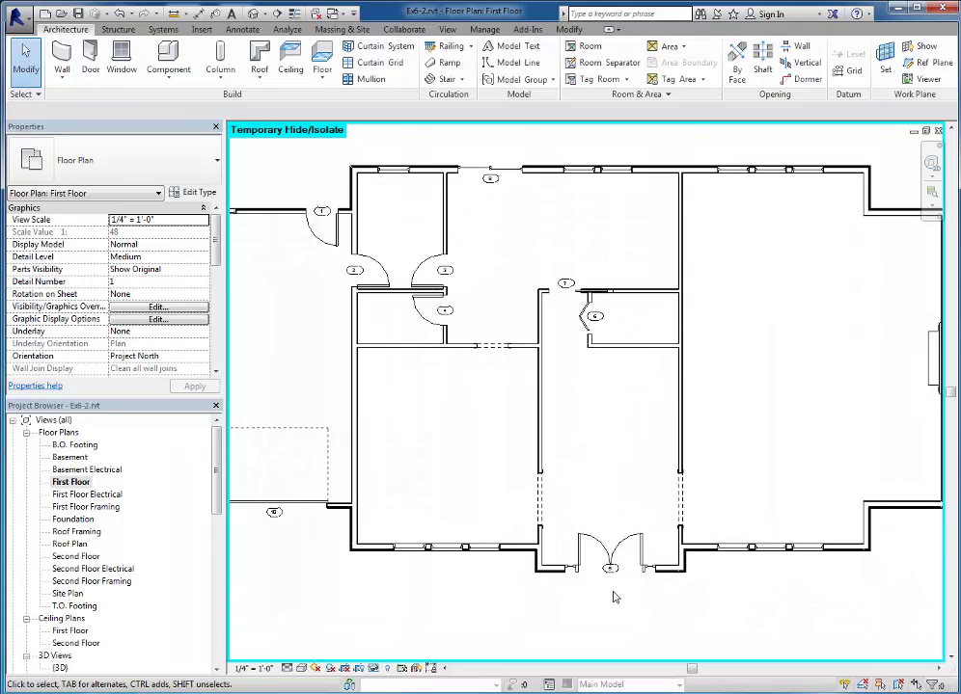
scroll(613, 598, "up", 1)
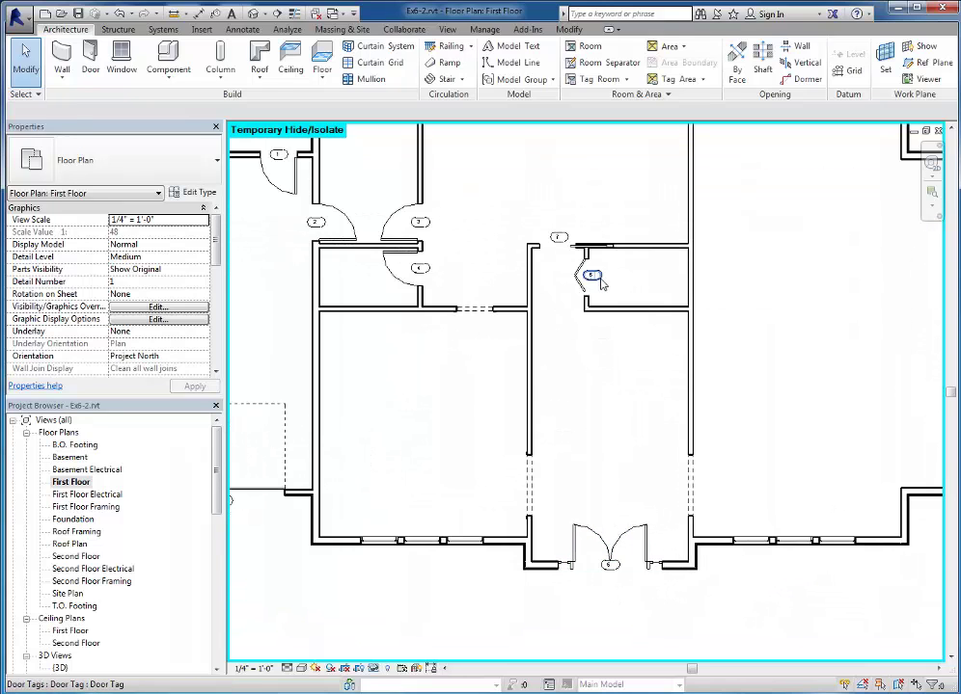
left_click(598, 280)
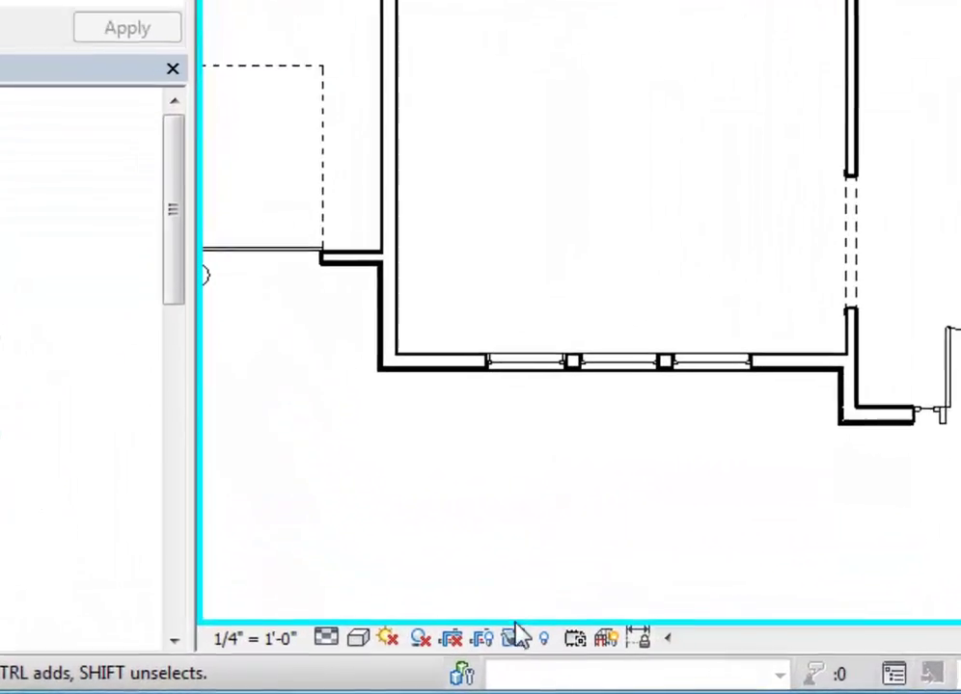
left_click(514, 636)
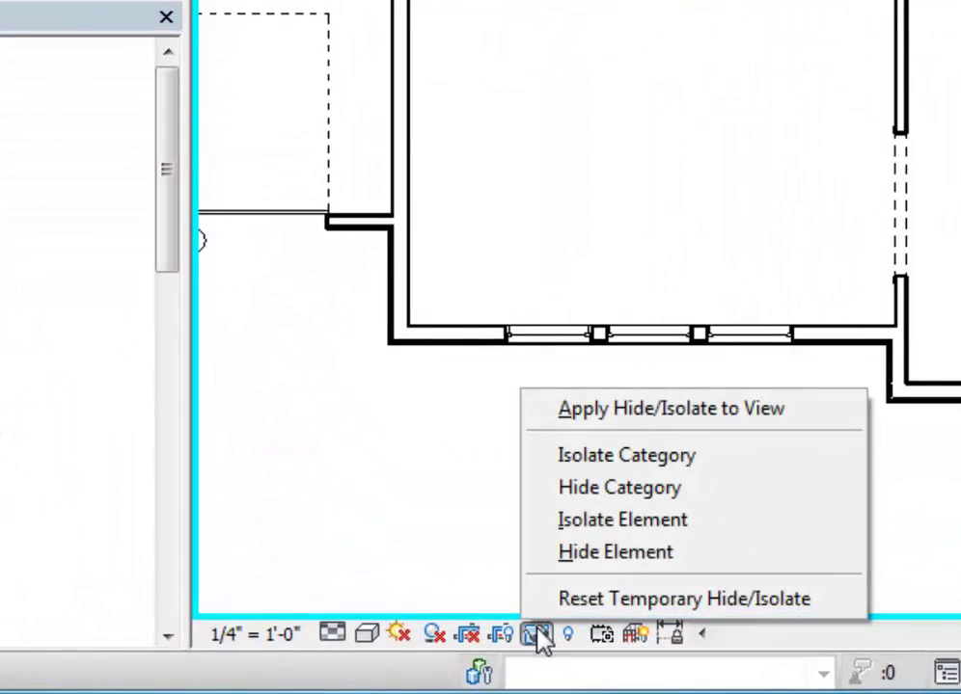
left_click(607, 497)
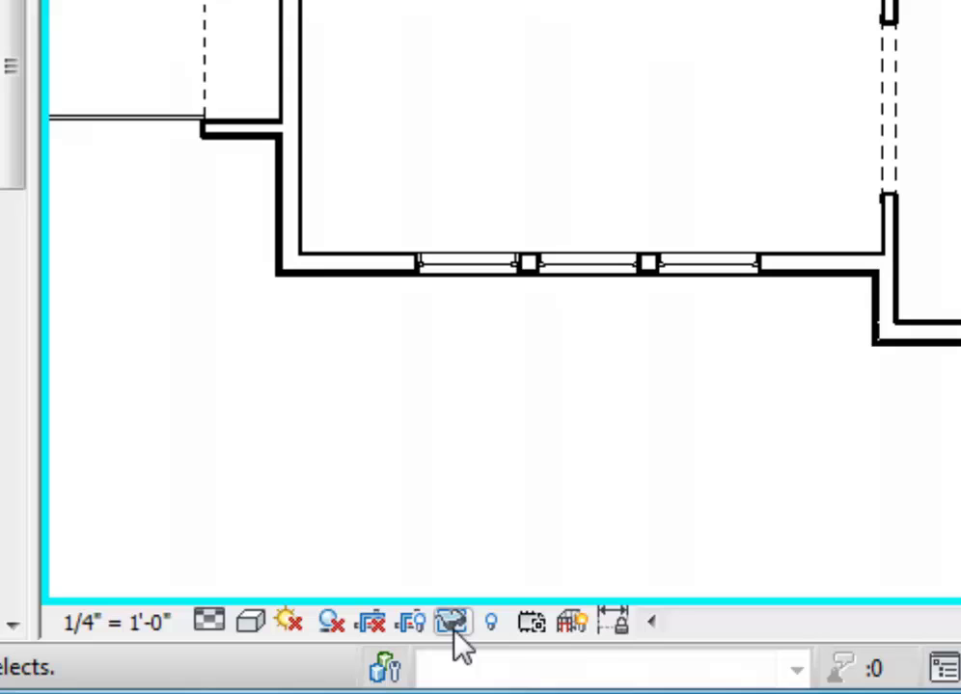
Make the temporary hiding of window and door tags permanent with Apply Hide/Isolate to View.
left_click(455, 628)
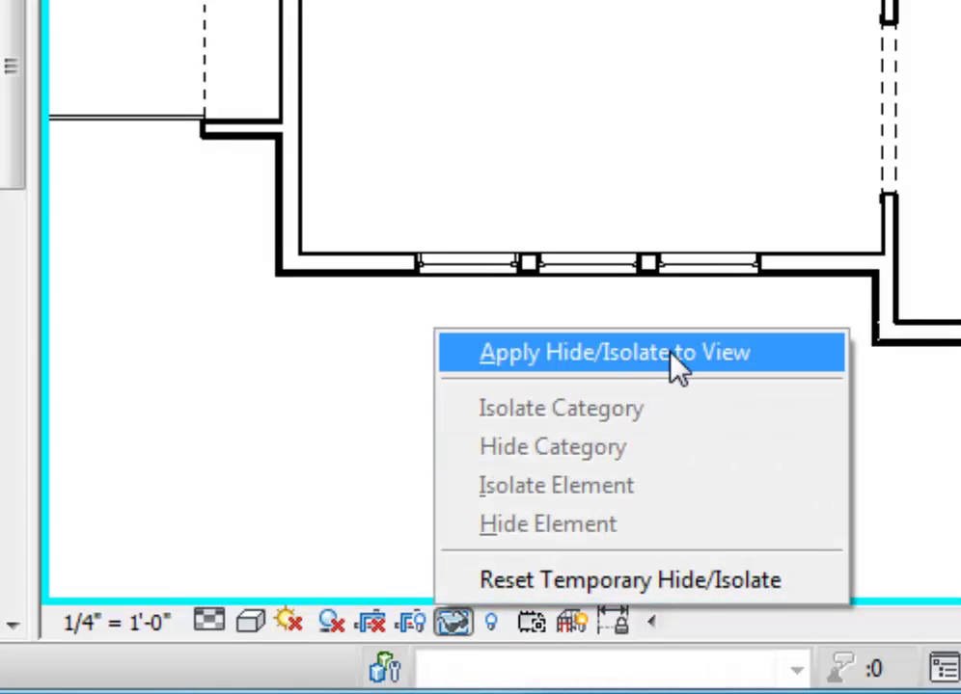
left_click(748, 364)
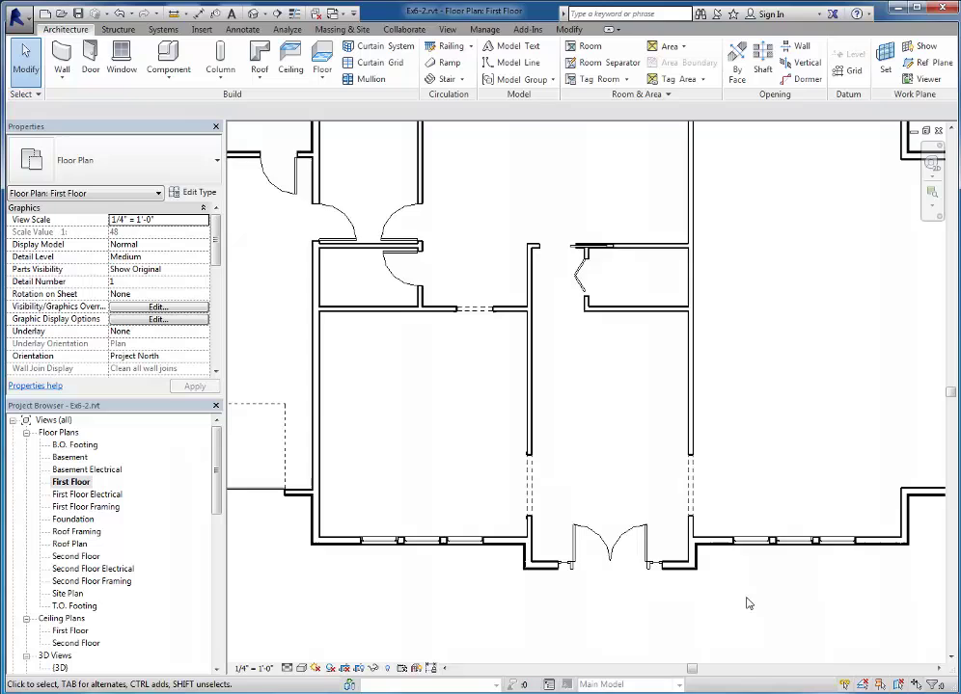
scroll(743, 604, "down", 1)
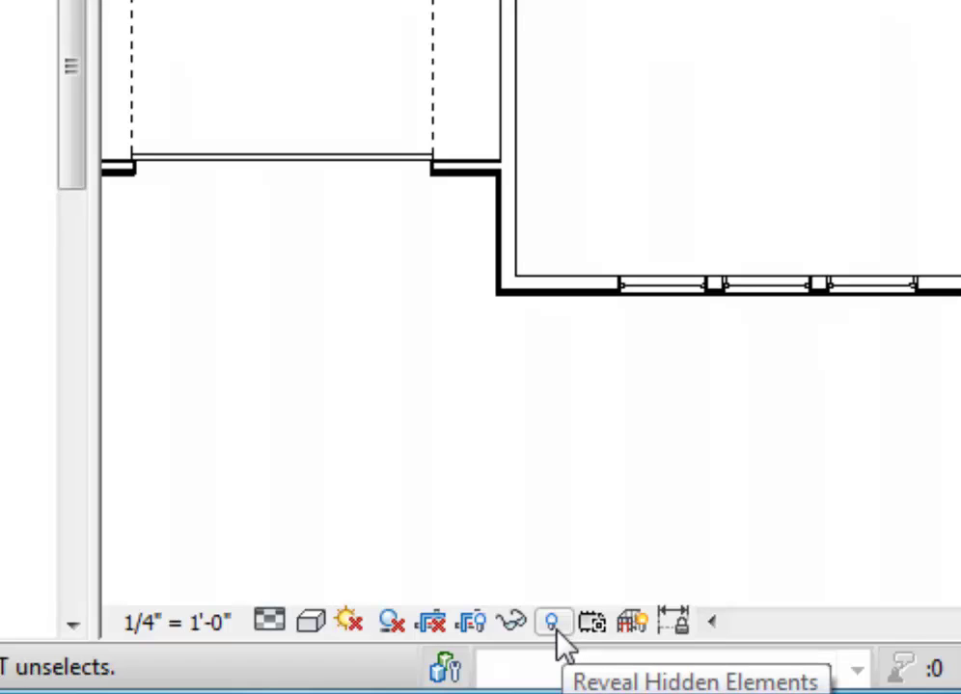
Reveal hidden elements, select the whole plan, and unhide the window and door tag categories.
left_click(552, 623)
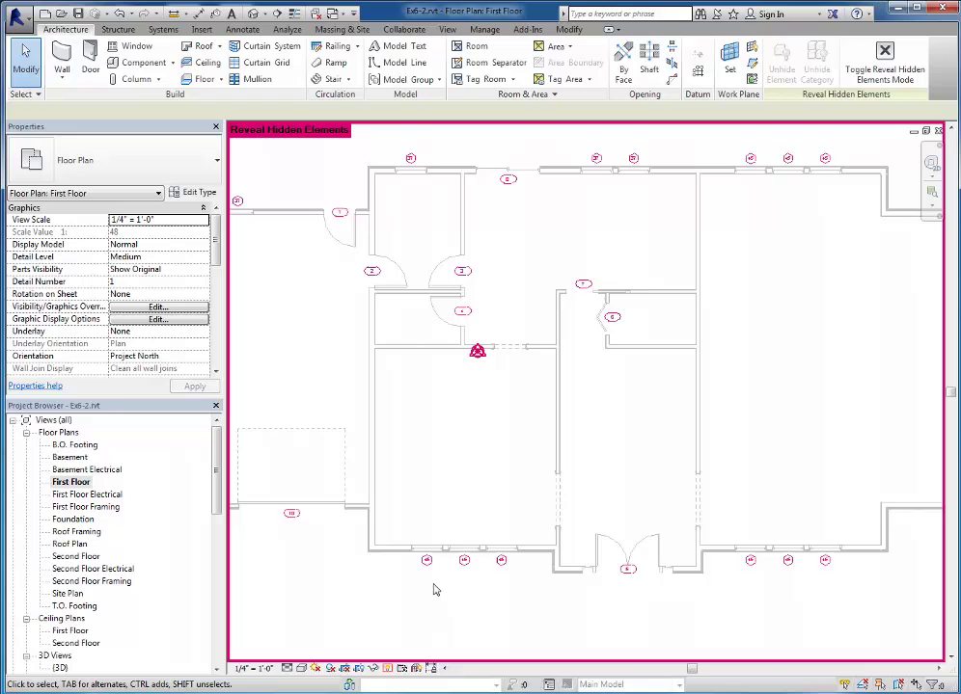
scroll(434, 590, "down", 3)
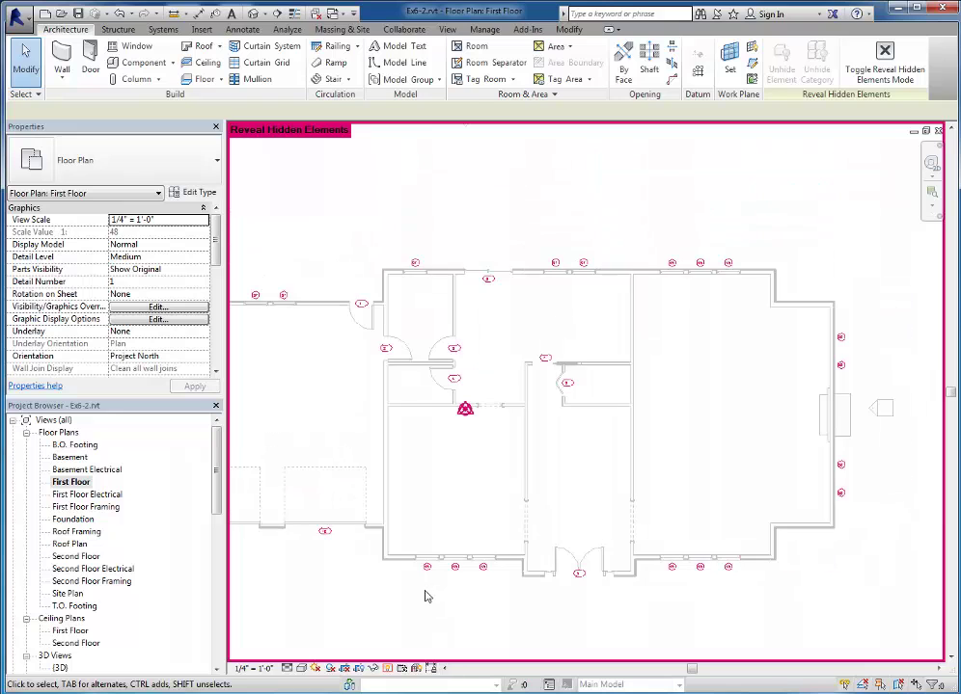
middle_click_drag(424, 601, 527, 568)
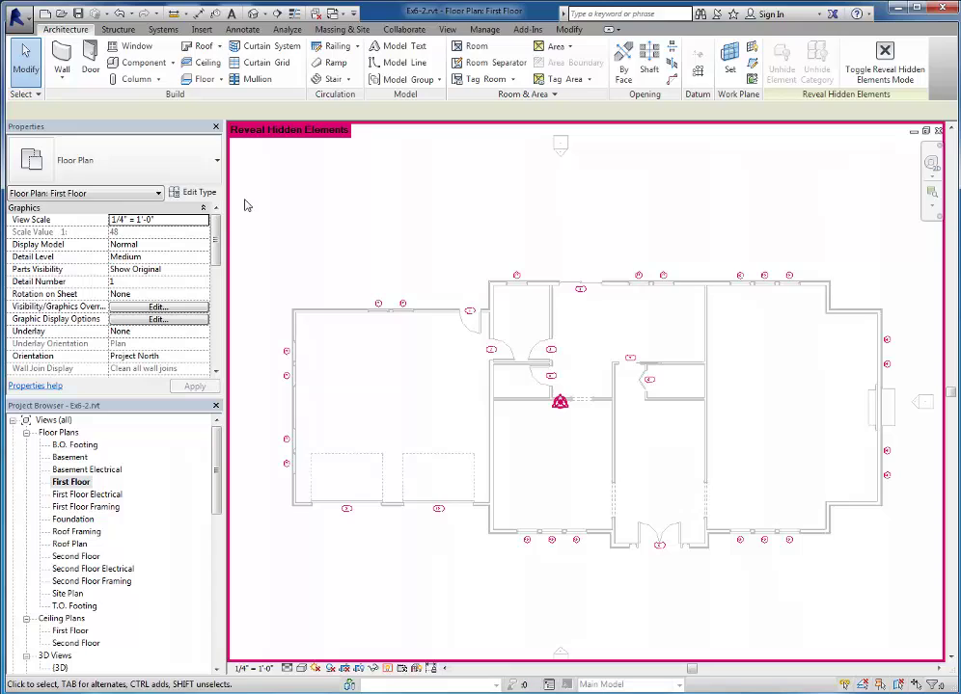
left_click_drag(243, 198, 909, 620)
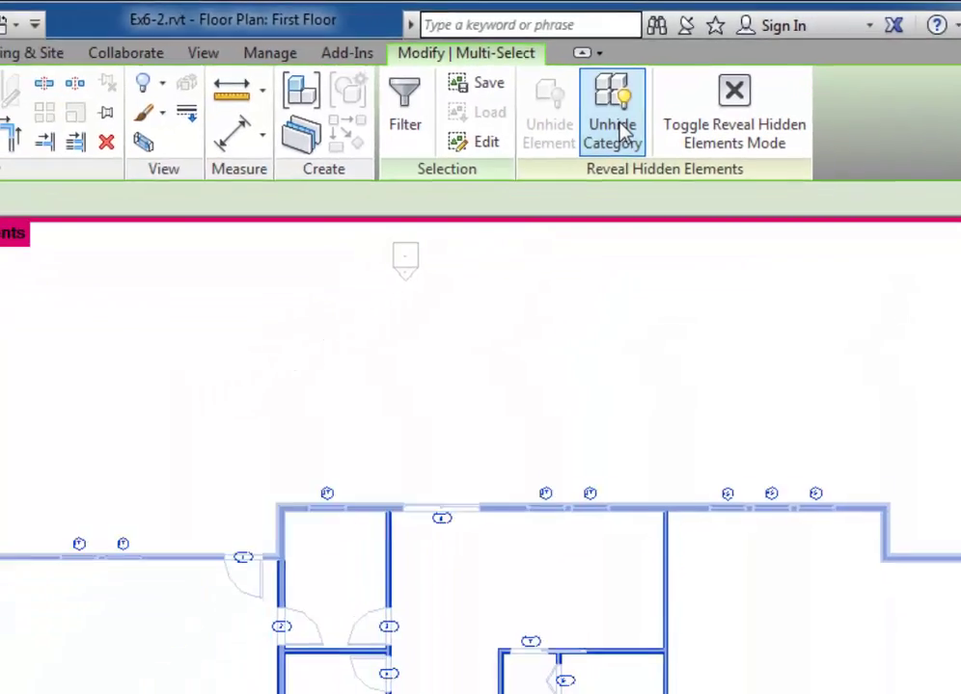
left_click(556, 183)
key("Escape")
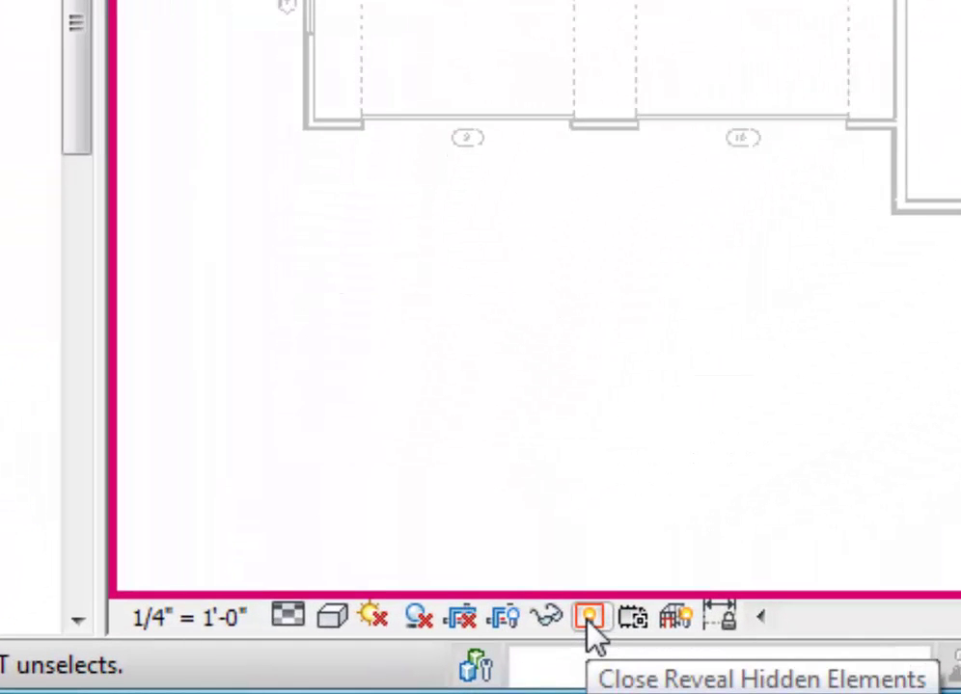
Turn off Reveal Hidden Elements and apply EH (Hide Element) to the selection.
left_click(587, 622)
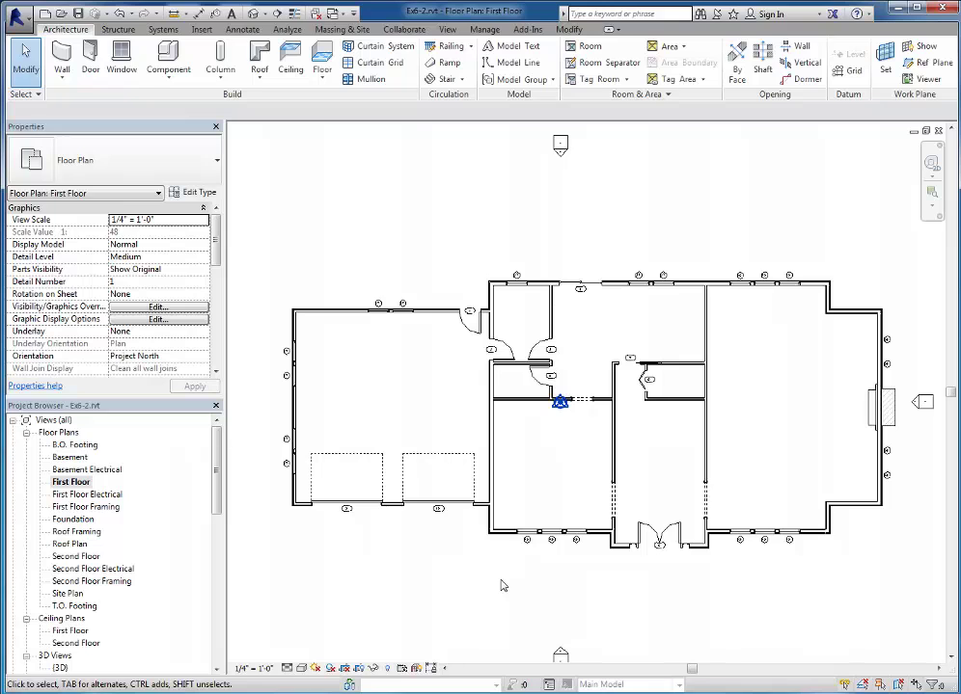
key("e")
key("h")
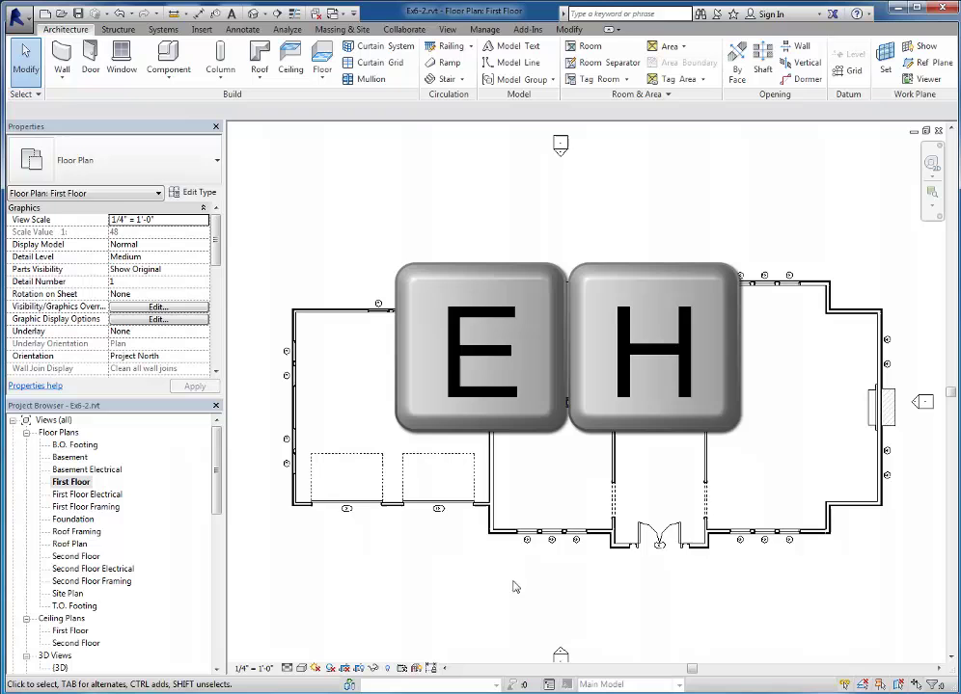
Switch to the 3D view, frame the entry, and hide the wall above the front entry.
left_click(253, 15)
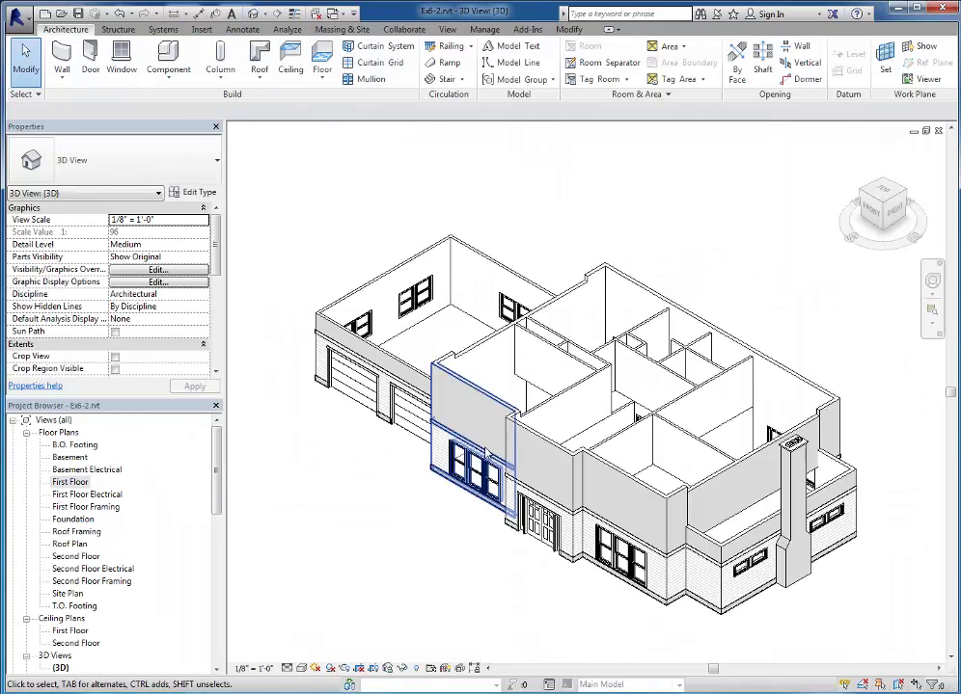
middle_click_drag(516, 558, 568, 515, "shift")
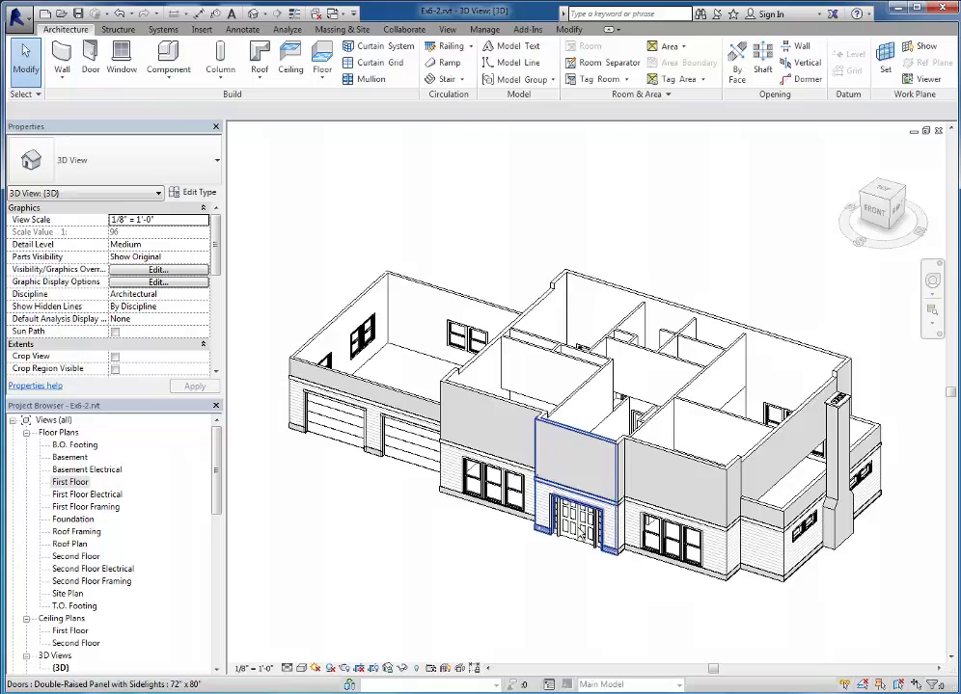
scroll(568, 515, "down", 2)
scroll(593, 485, "up", 4)
scroll(593, 485, "up", 4)
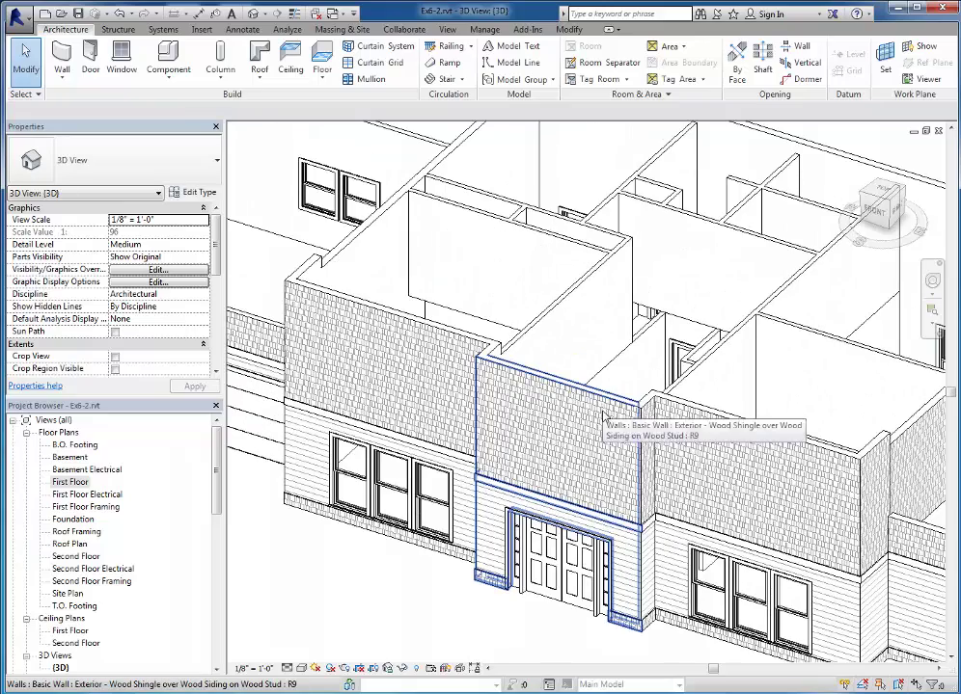
left_click(600, 440)
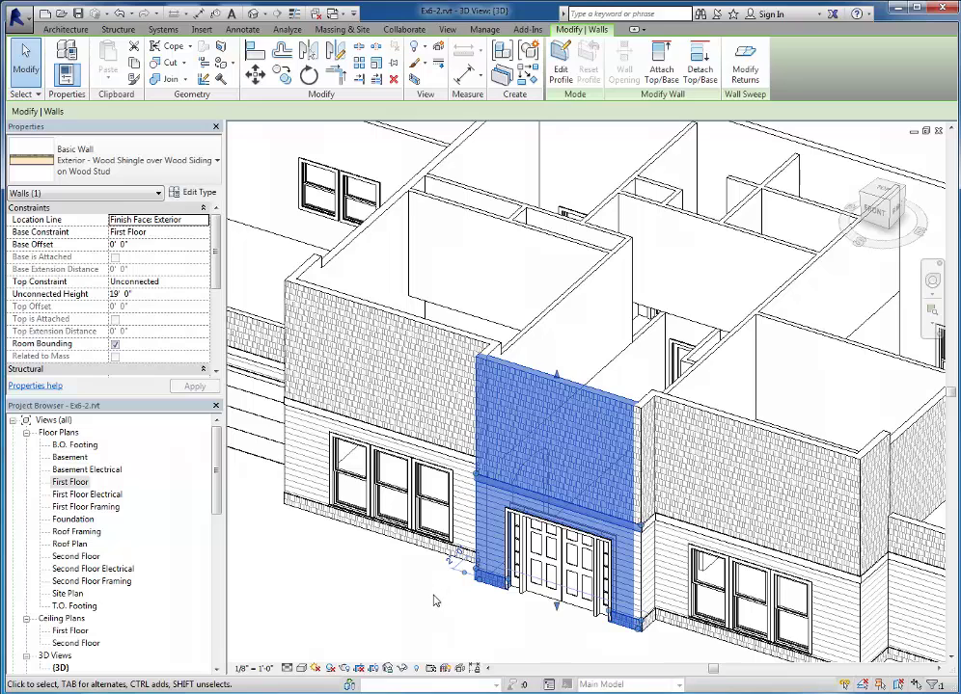
key("Delete")
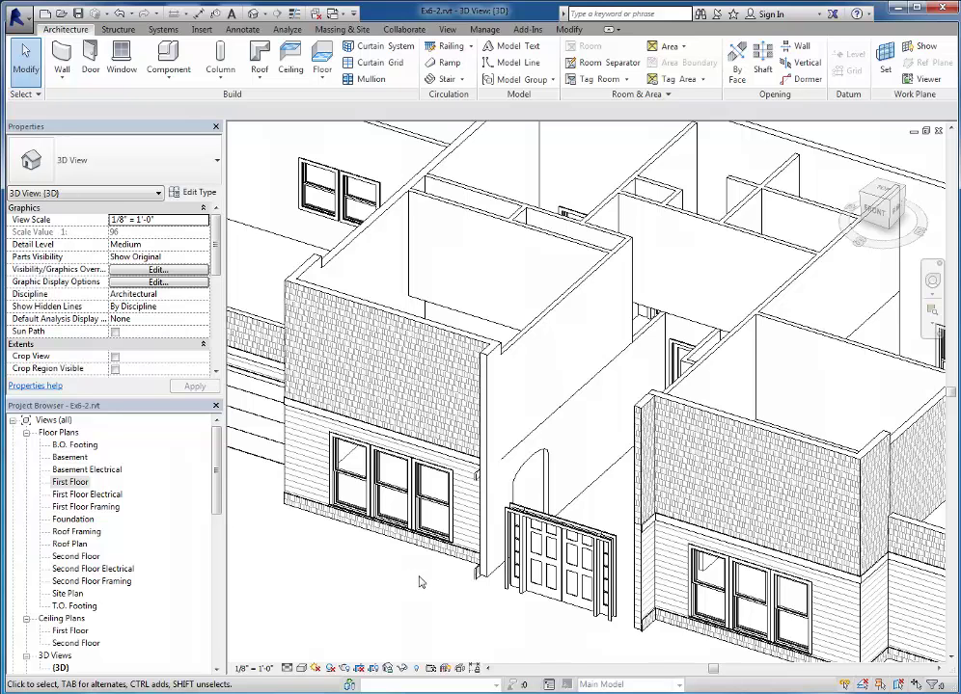
Hide the thin wall segment beside the entry and the front exterior wall.
left_click(649, 434)
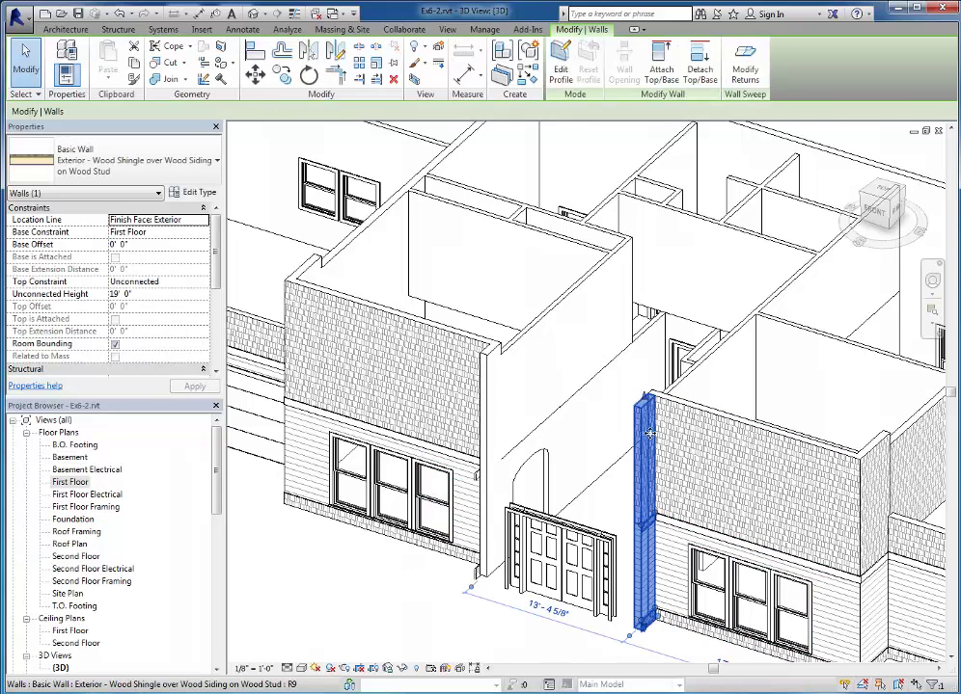
key("Escape")
left_click(724, 454)
key("Delete")
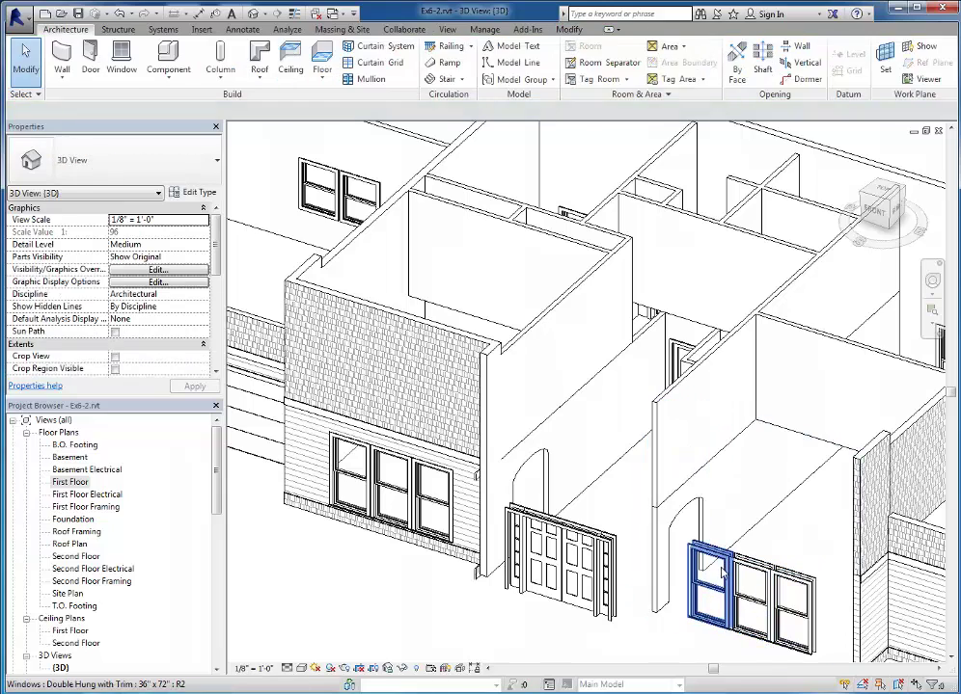
Hide the double-hung window on the right wall and the entry double door.
left_click(719, 579)
left_click_drag(718, 579, 786, 583)
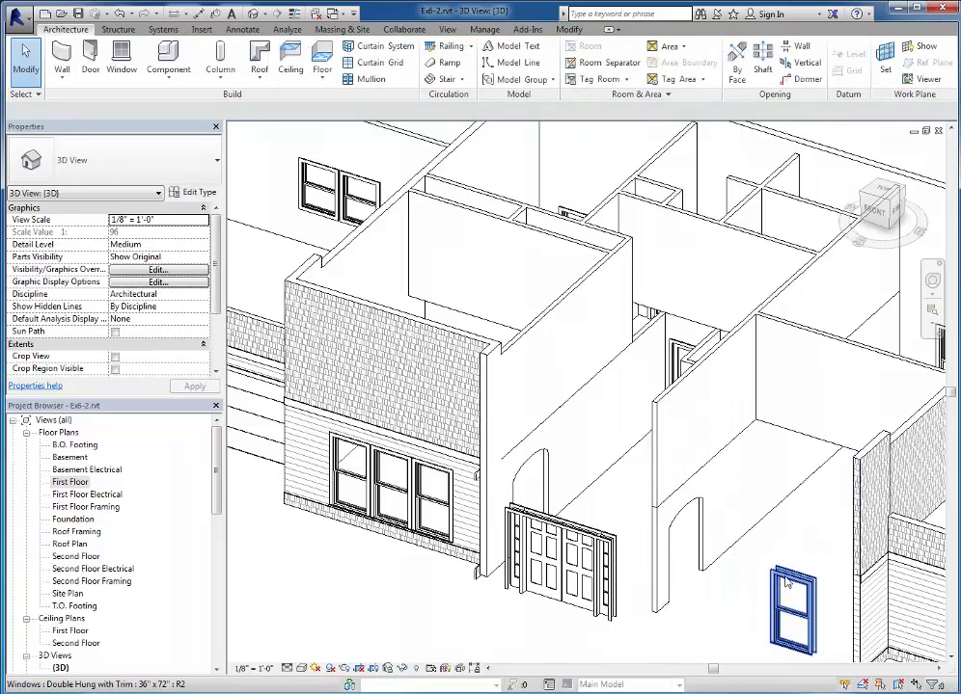
left_click(786, 583)
key("Delete")
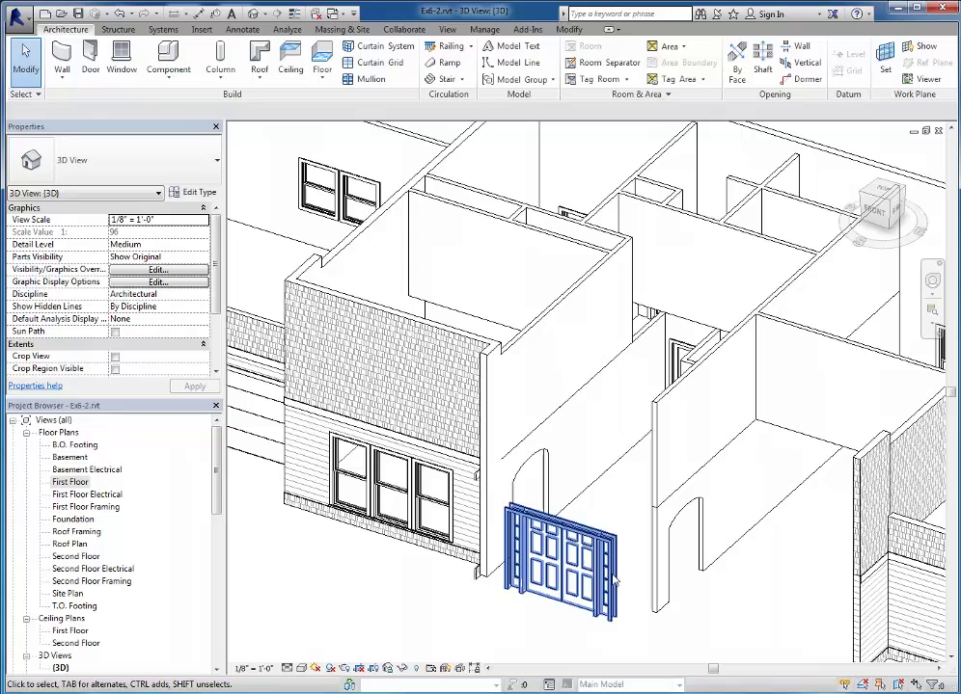
left_click(613, 579)
key("Delete")
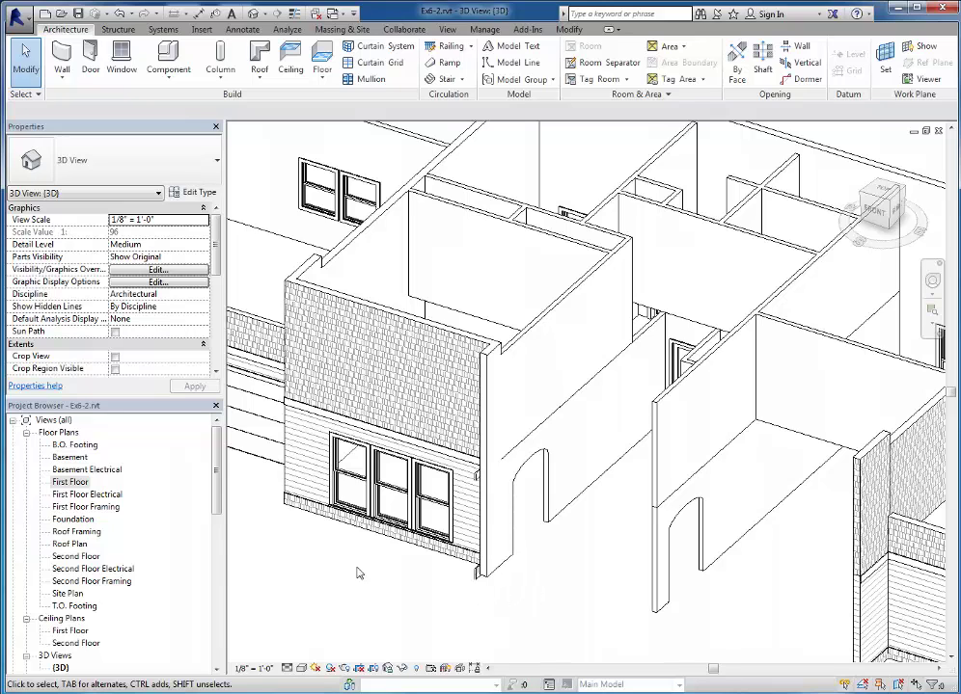
Check the First Floor plan, then return to the 3D view of the house.
double_click(78, 486)
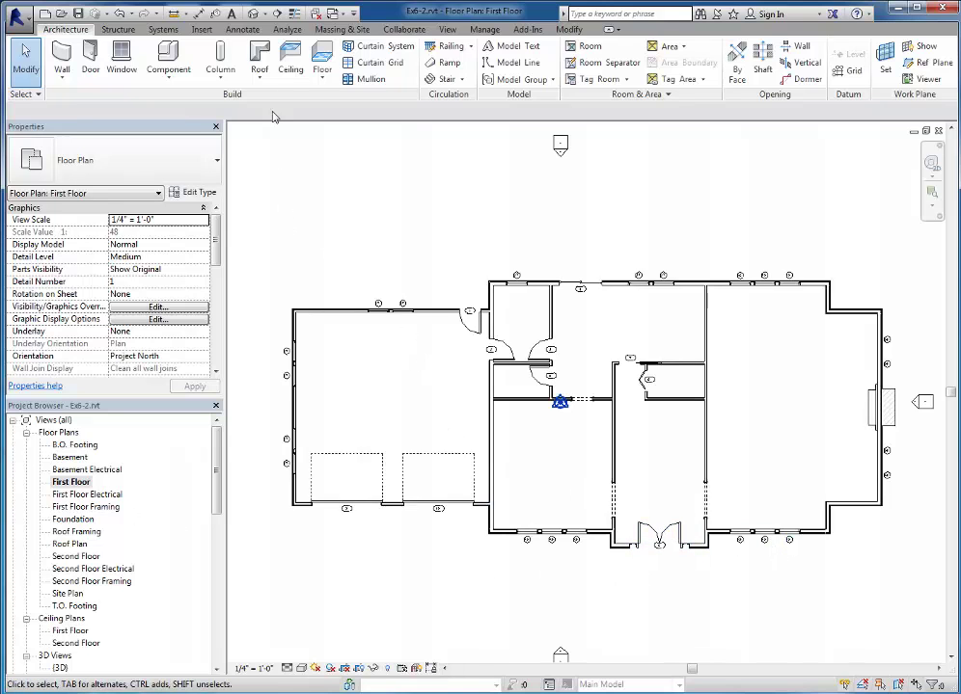
left_click(253, 14)
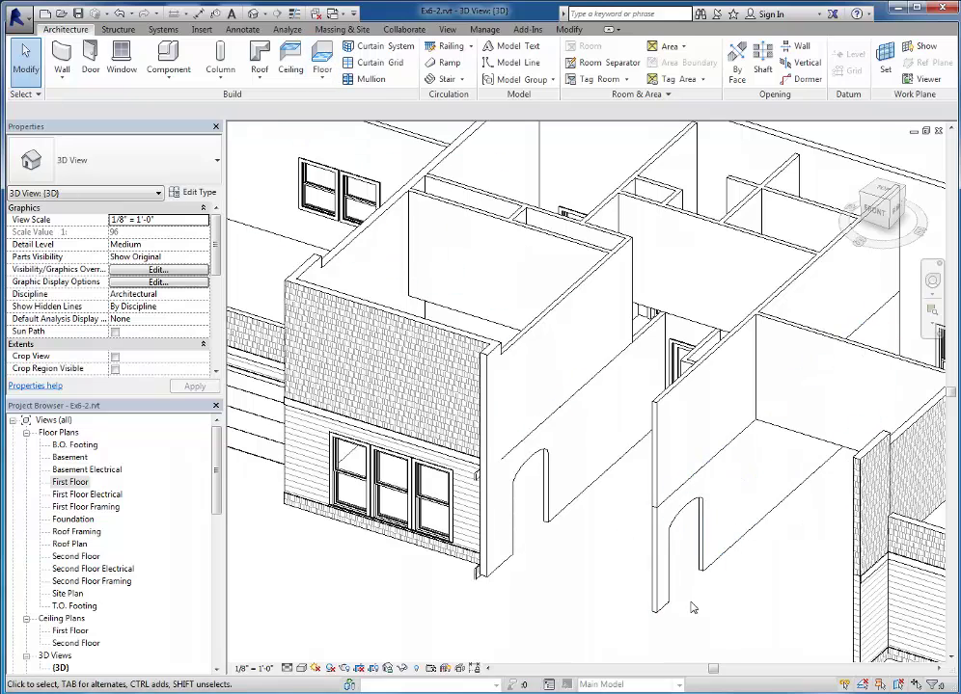
Unhide the magenta entry walls, windows and door via Reveal Hidden Elements, then exit reveal mode.
left_click(417, 672)
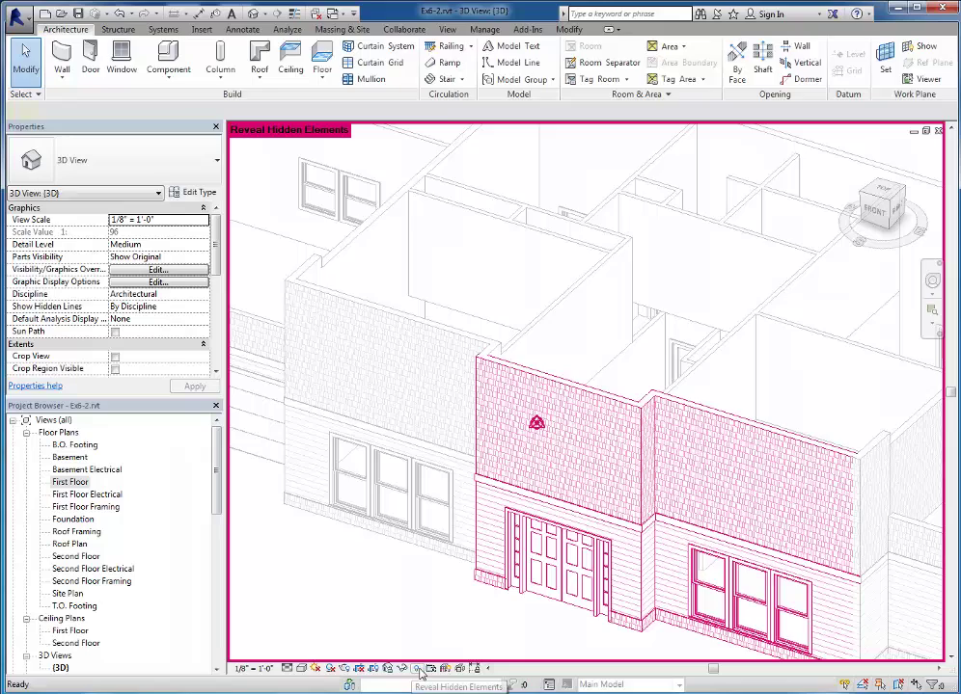
scroll(681, 614, "down", 5)
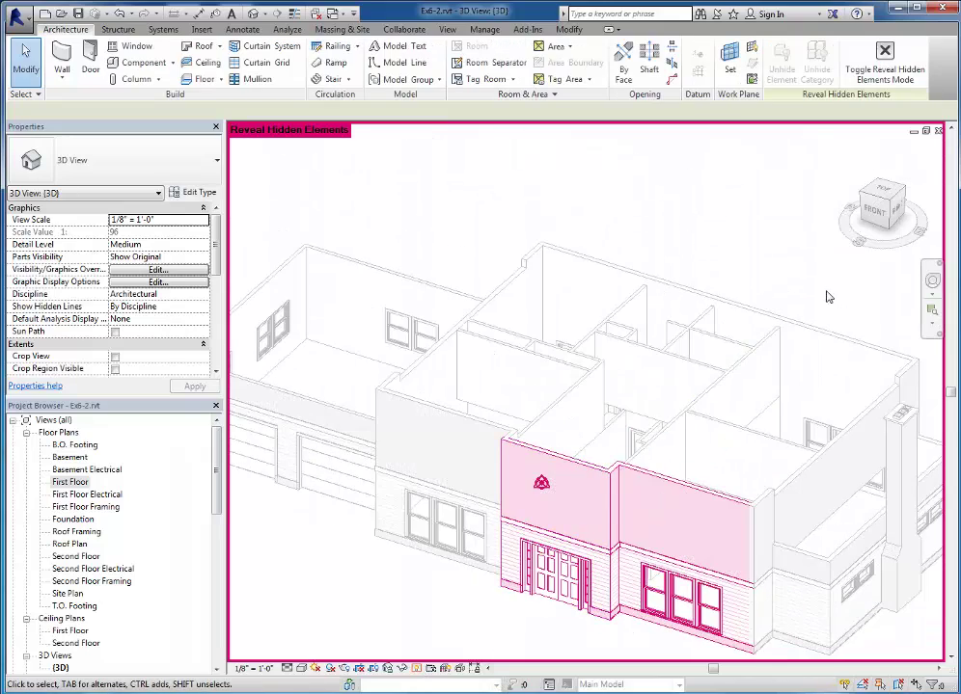
left_click_drag(829, 293, 474, 654)
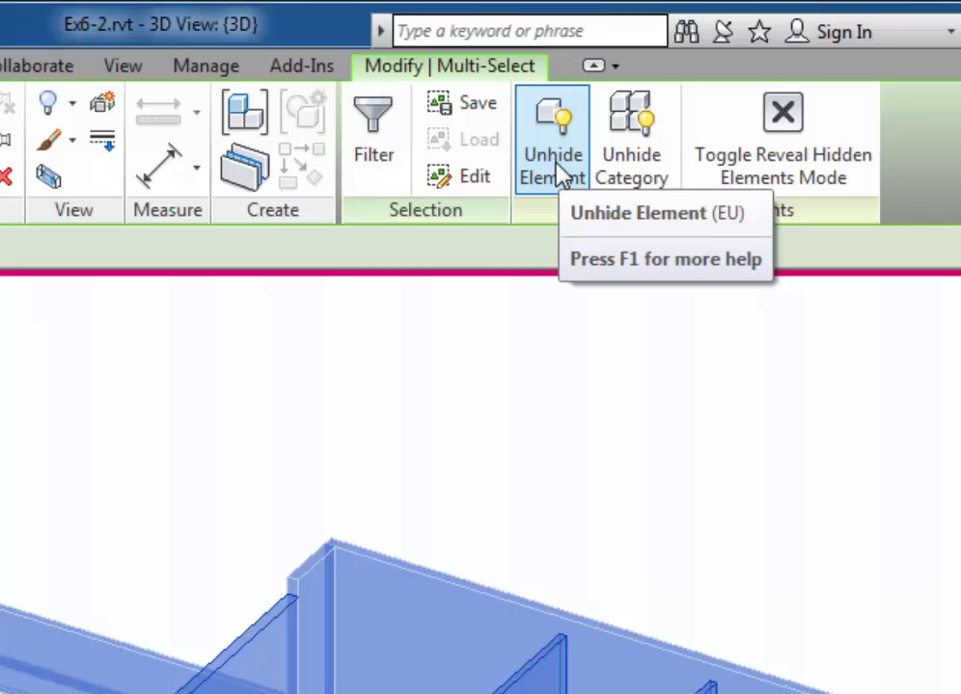
left_click(555, 164)
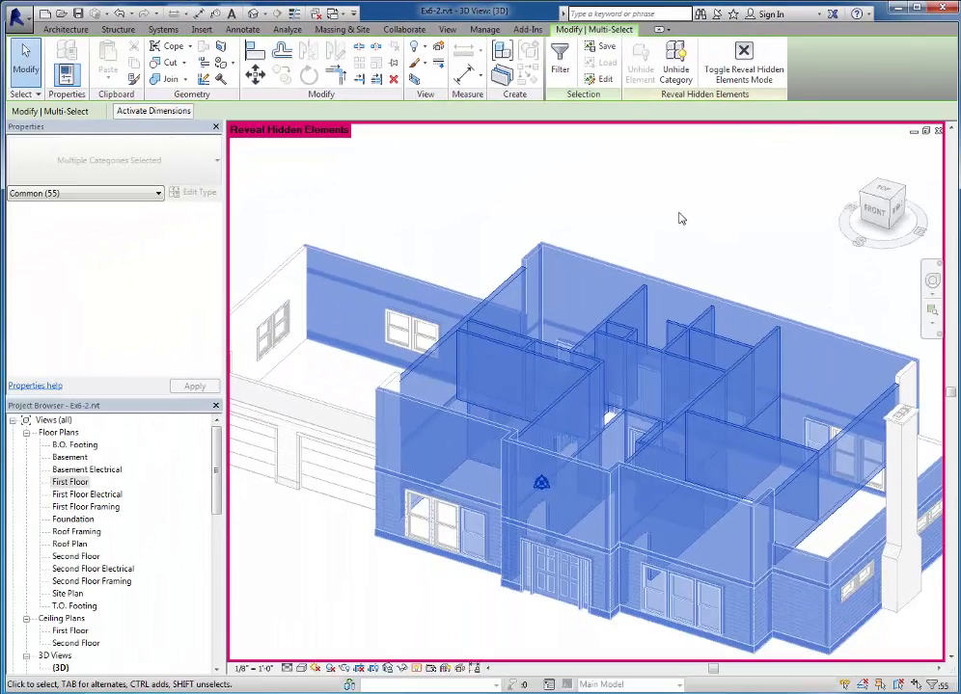
left_click(680, 219)
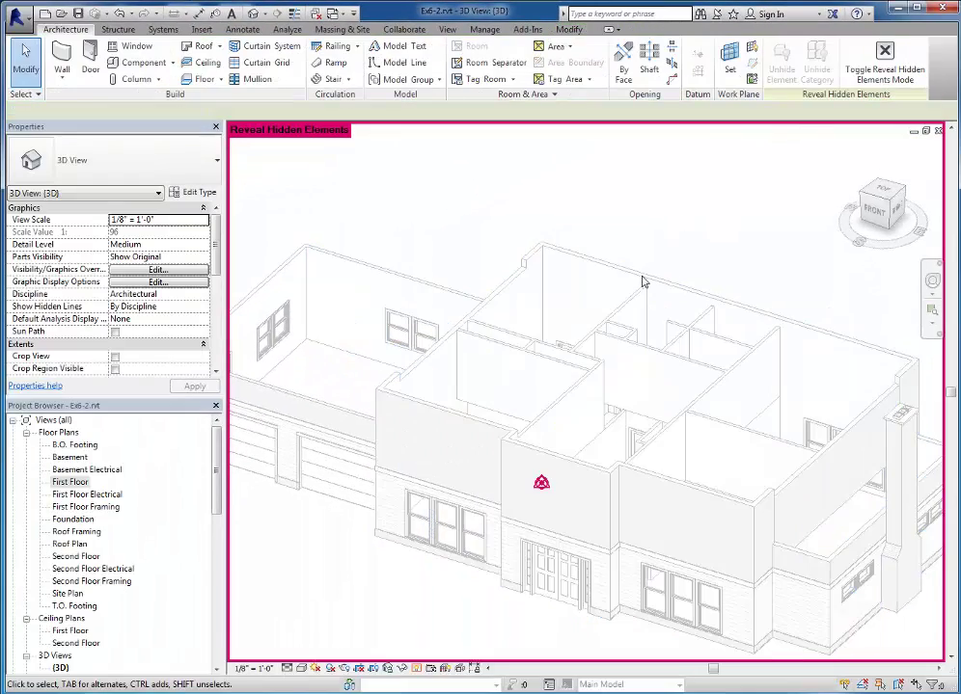
left_click(415, 670)
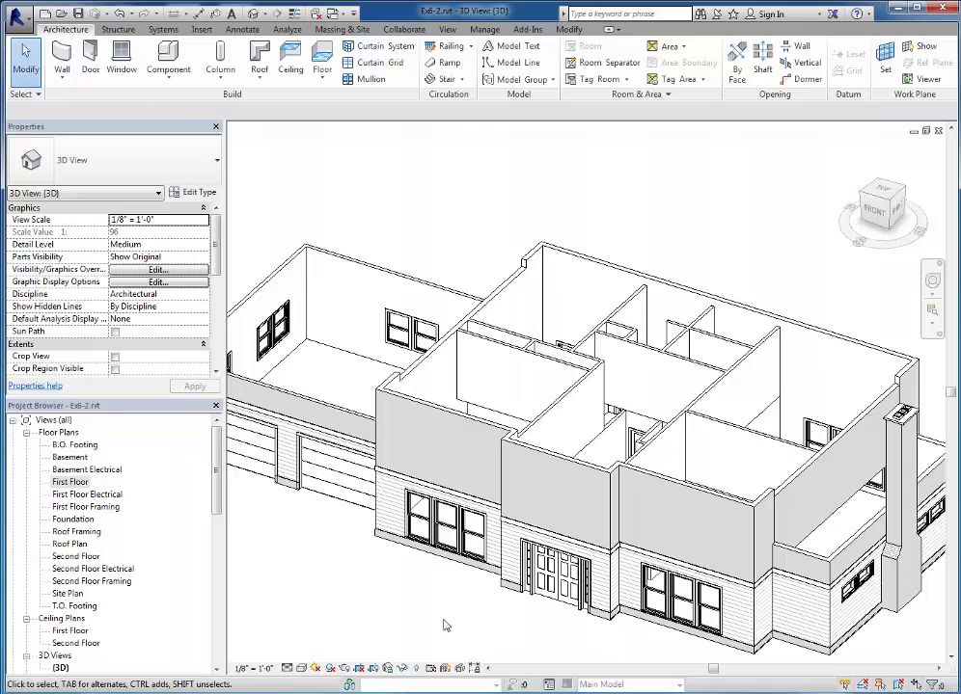
Isolate the Walls category using the exterior wall above the entry, leaving empty door and window openings.
scroll(450, 625, "down", 1)
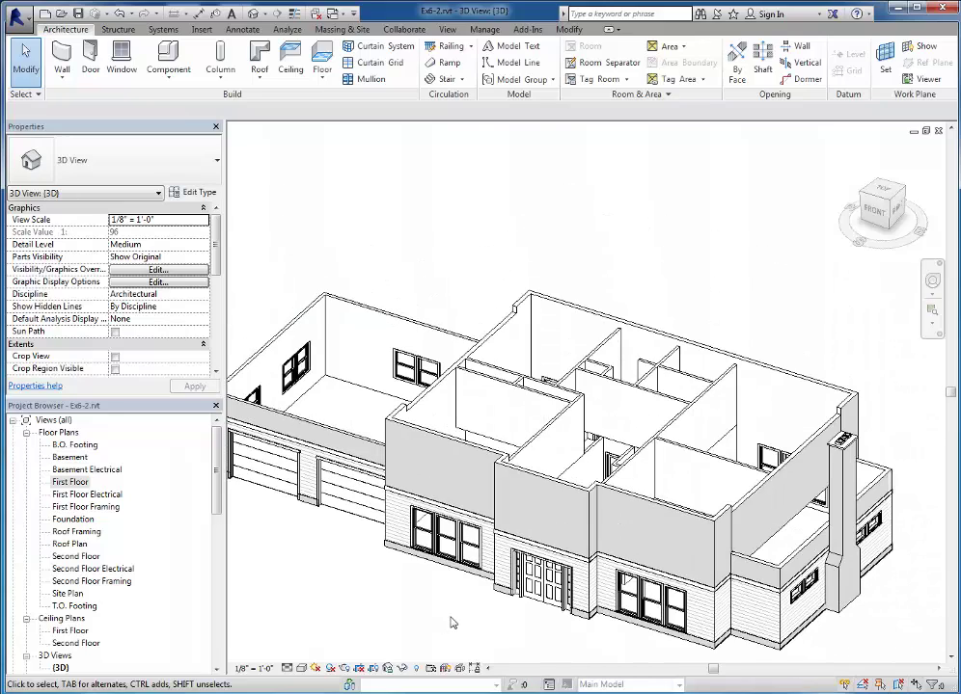
middle_click_drag(455, 623, 481, 586, "shift")
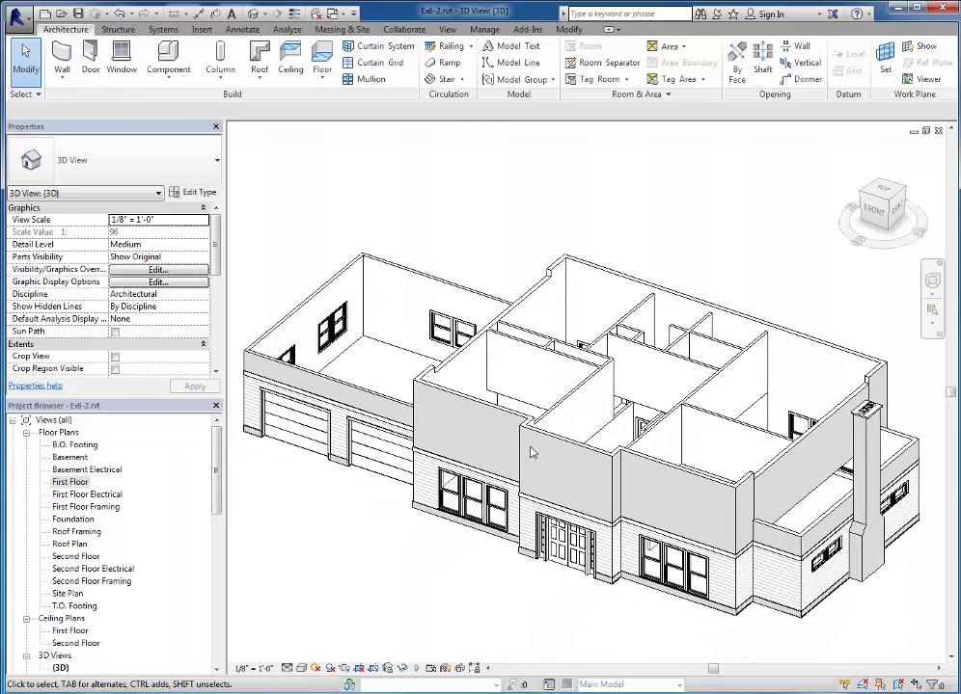
left_click(566, 449)
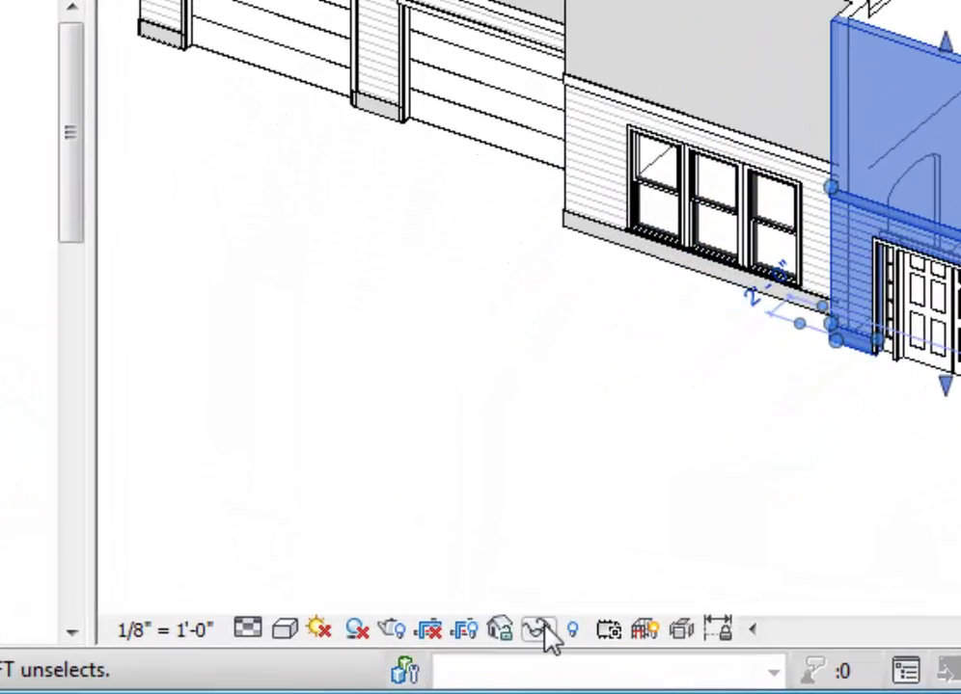
left_click(542, 634)
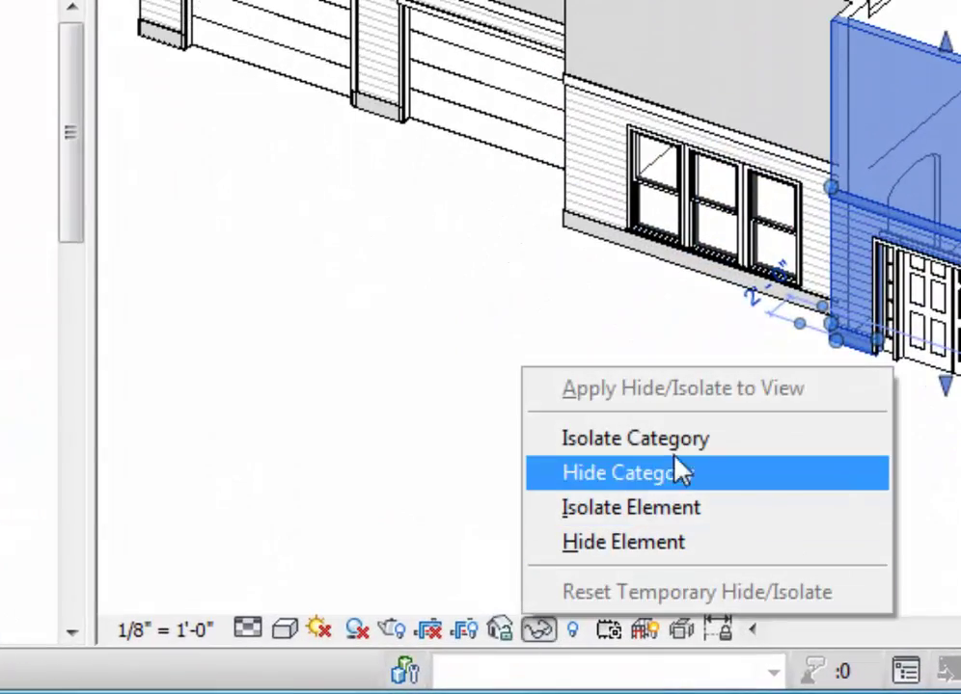
left_click(726, 452)
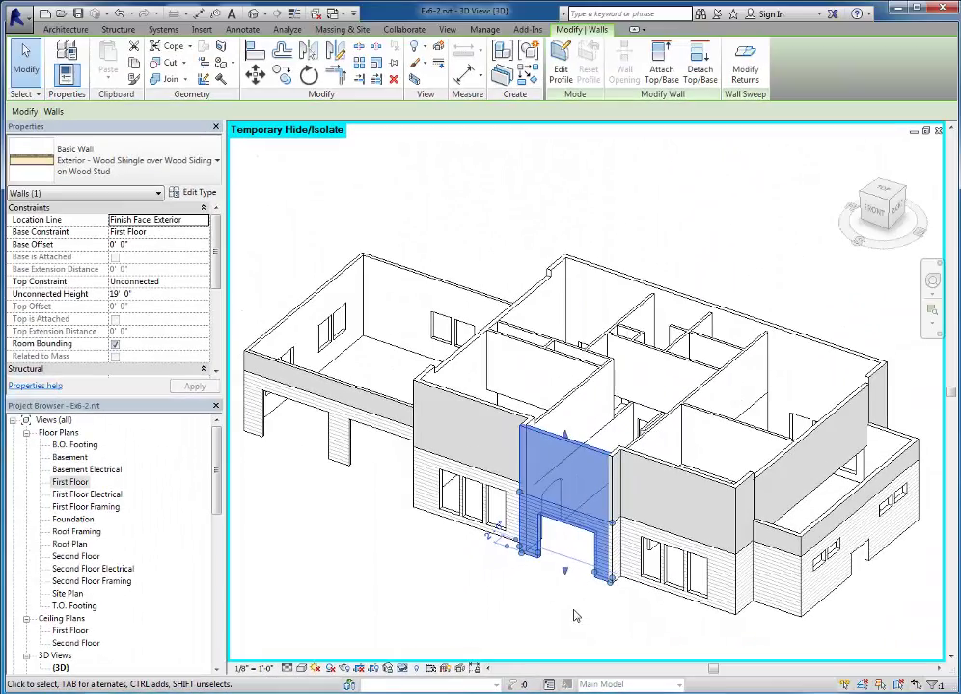
left_click(632, 598)
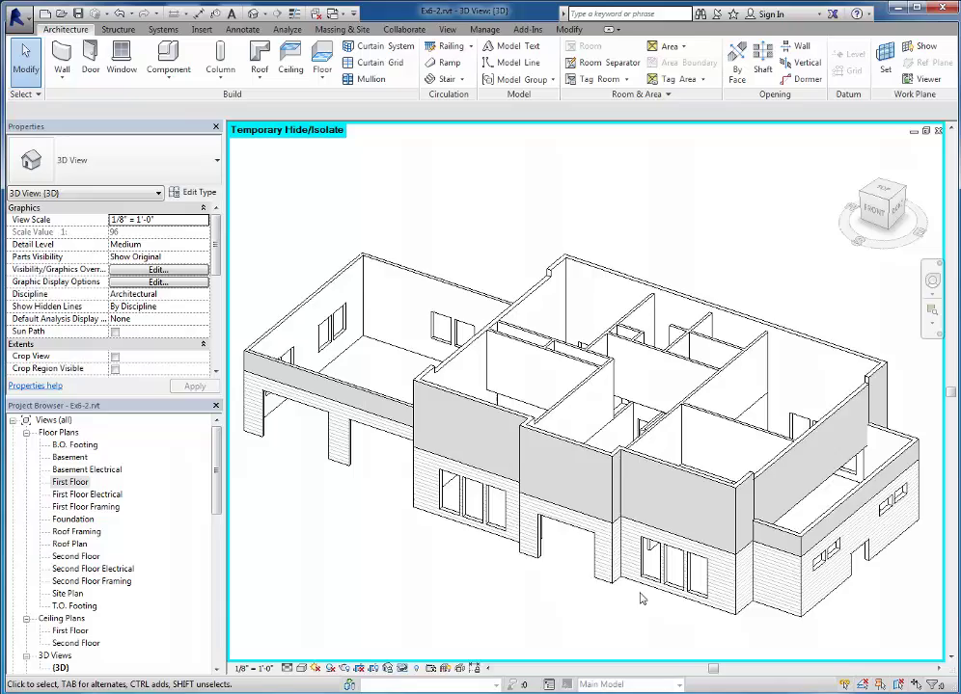
middle_click_drag(610, 607, 547, 555)
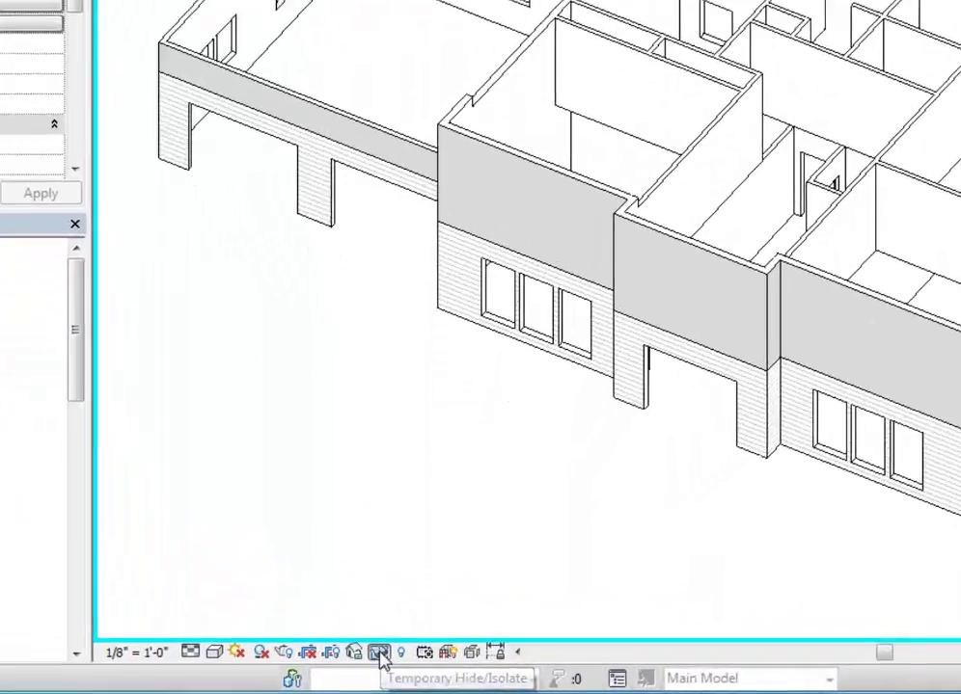
Reset Temporary Hide/Isolate so the windows, entry double doors and garage doors reappear.
left_click(378, 655)
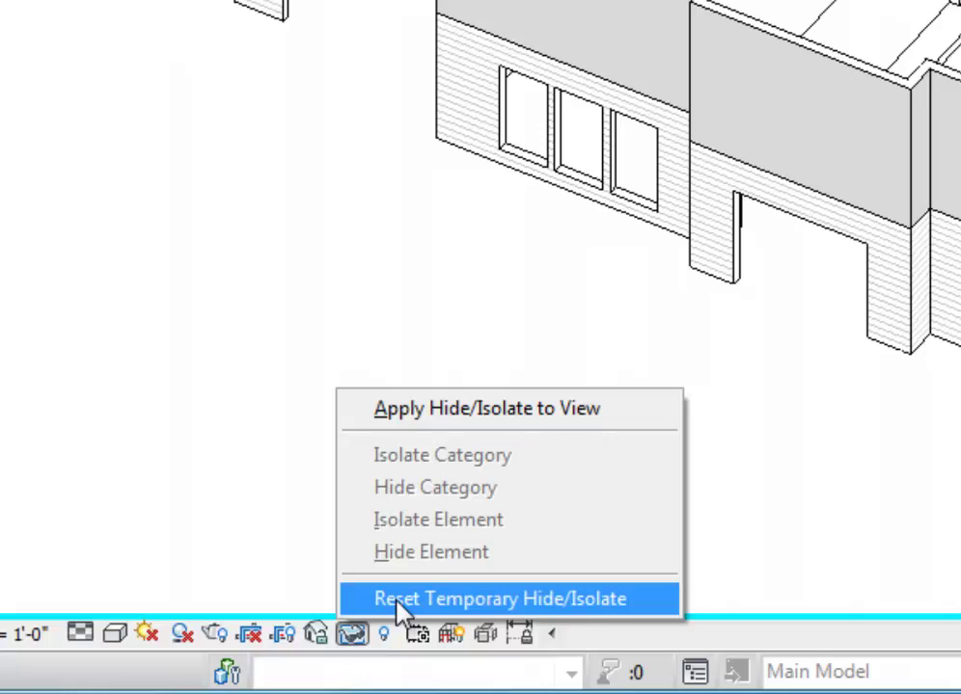
left_click(482, 602)
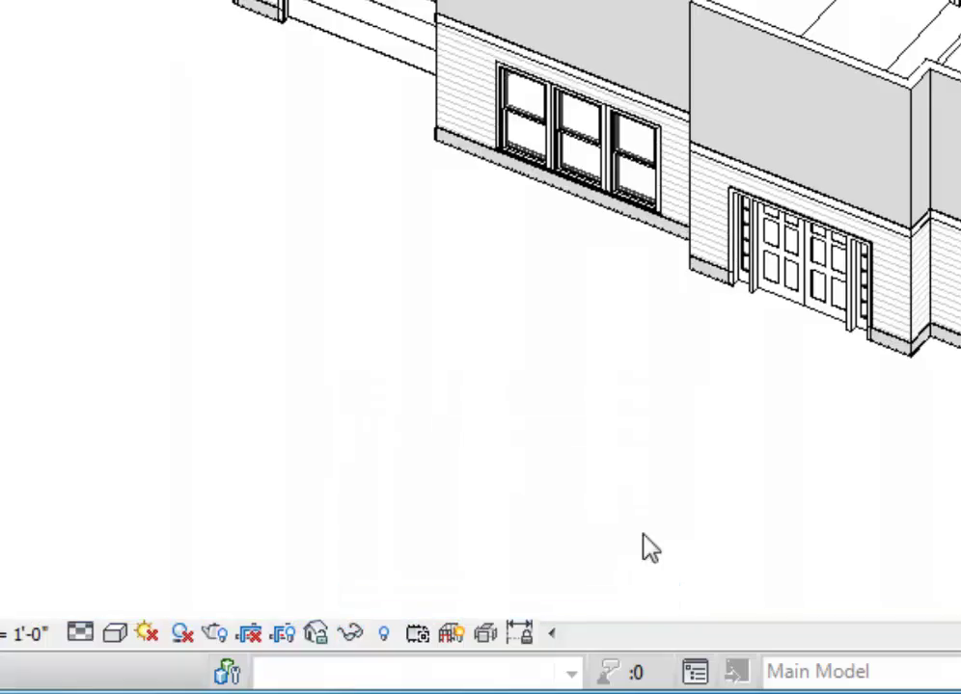